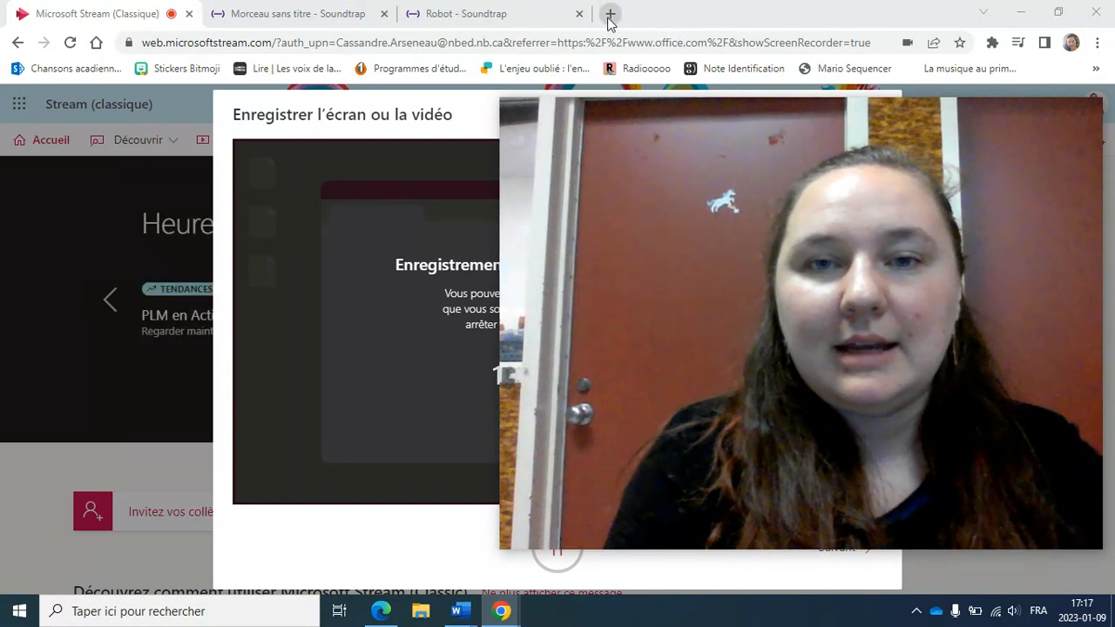
Open a private browsing window and load soundtrap.com.
{"action": "left_click", "coordinate": [613, 15]}
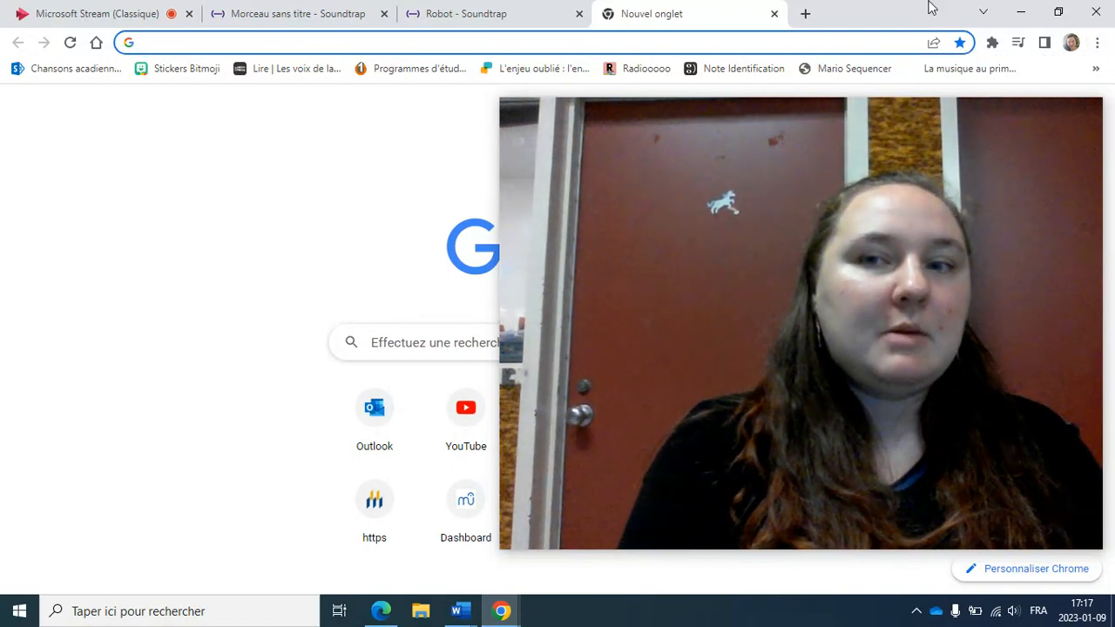
{"action": "left_click", "coordinate": [1097, 42]}
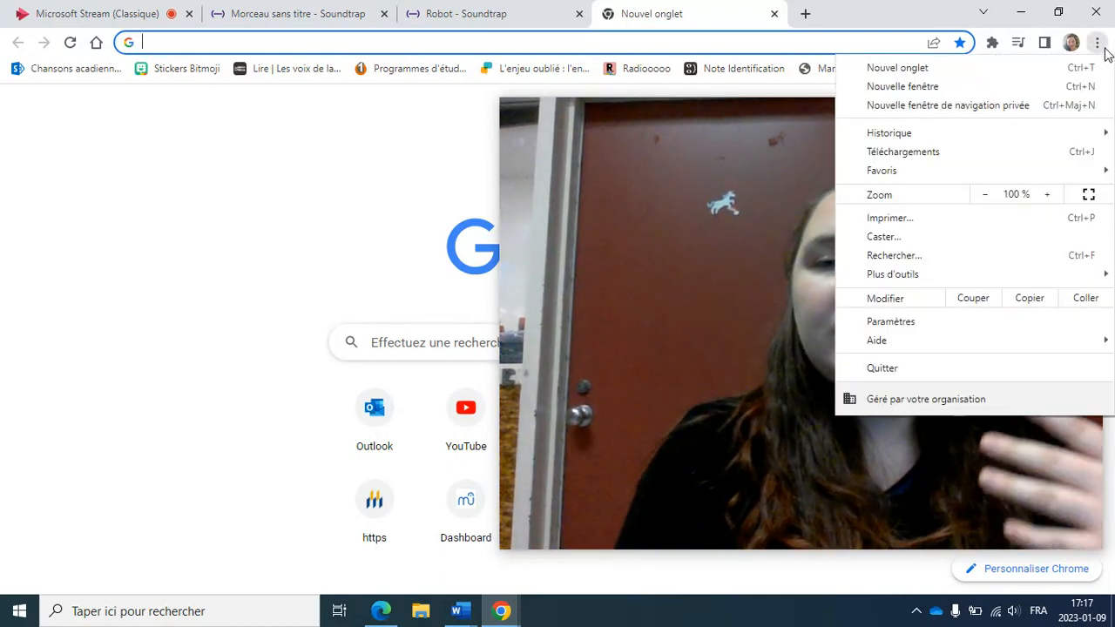
{"action": "left_click", "coordinate": [926, 105]}
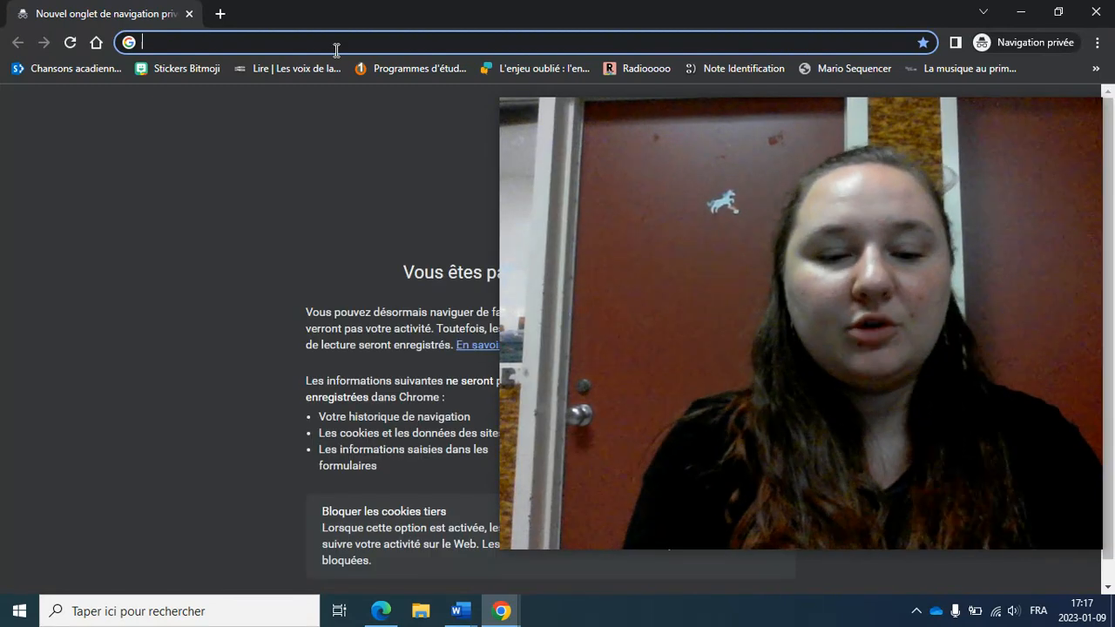
{"action": "type", "text": "soundtrap.com"}
{"action": "key", "text": "Return"}
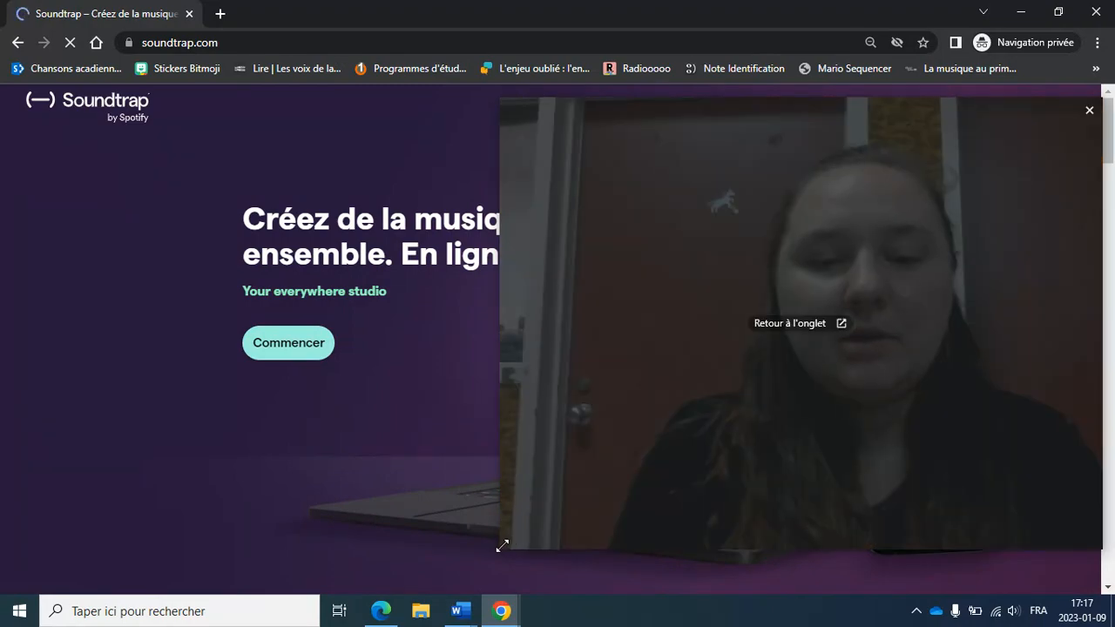
{"action": "left_click_drag", "start_coordinate": [503, 546], "coordinate": [888, 256]}
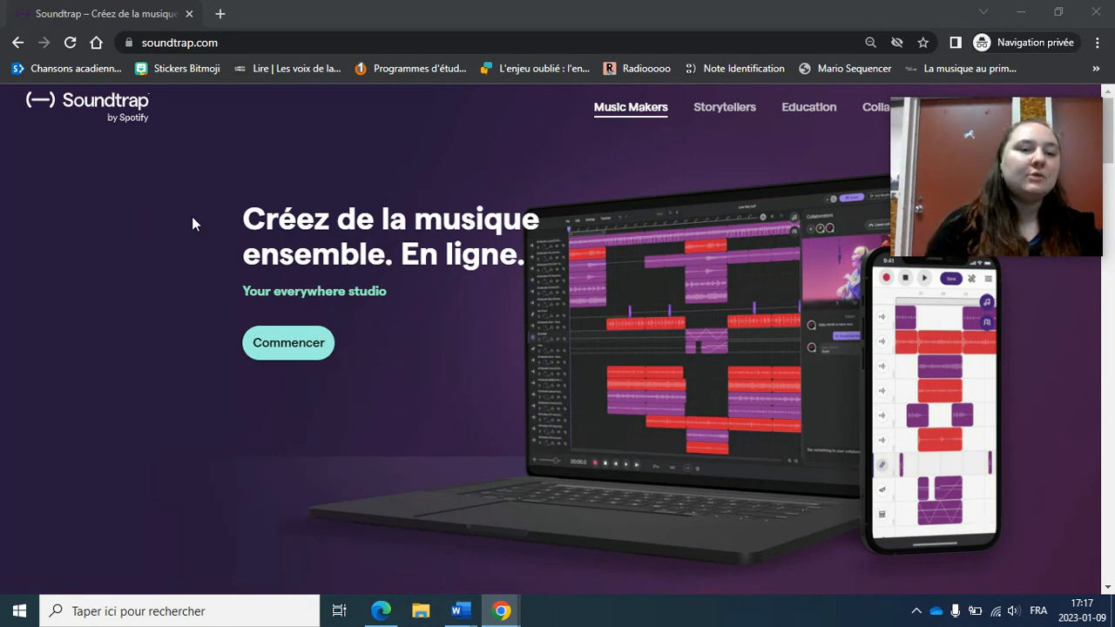
Start a sign-up for personal use and open the e-mail registration form.
{"action": "left_click", "coordinate": [298, 345]}
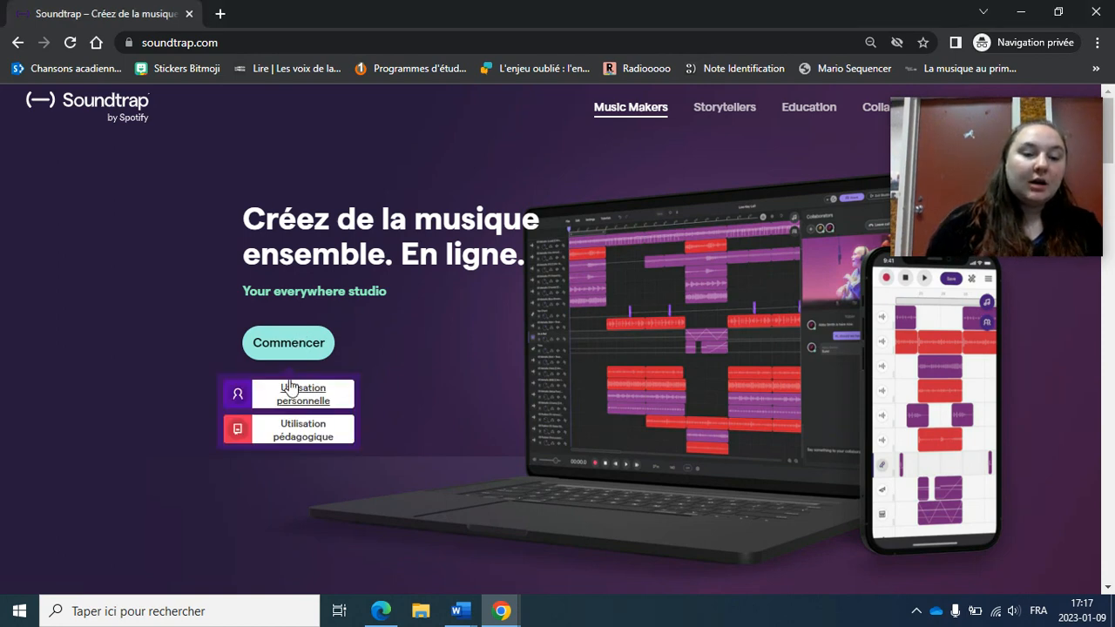
{"action": "scroll", "coordinate": [243, 335], "scroll_direction": "up", "scroll_amount": 3}
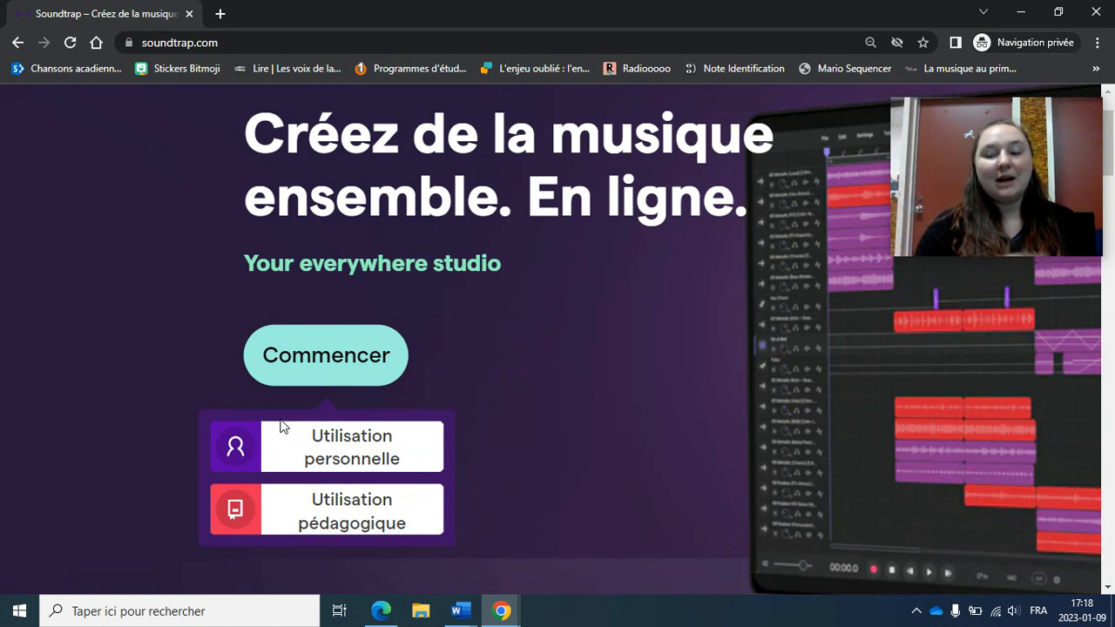
{"action": "scroll", "coordinate": [281, 427], "scroll_direction": "down", "scroll_amount": 3}
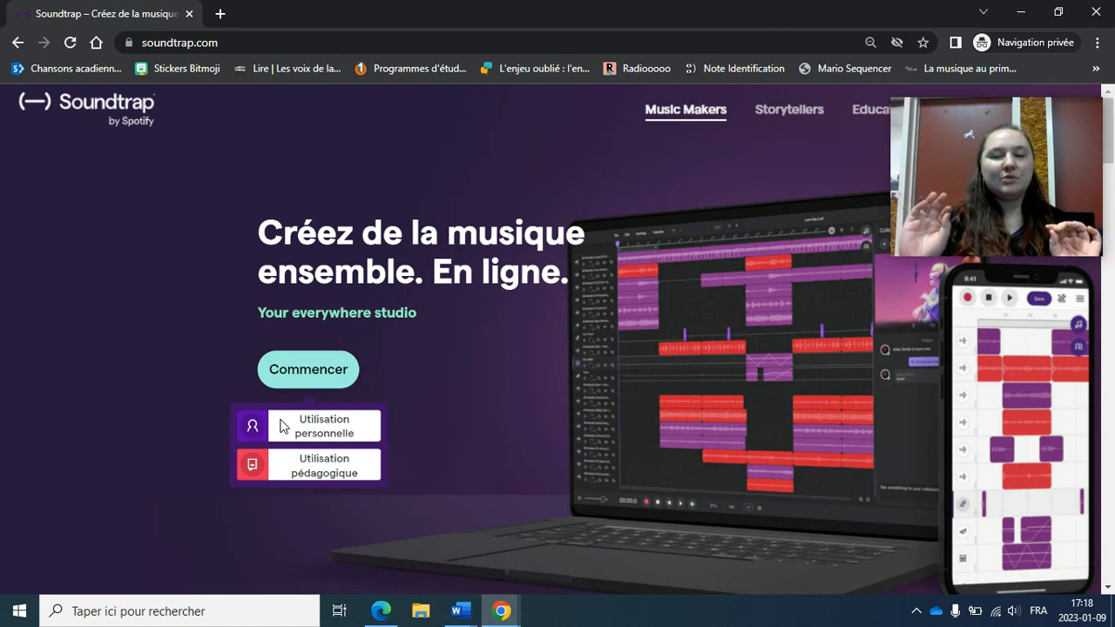
{"action": "left_click", "coordinate": [283, 427]}
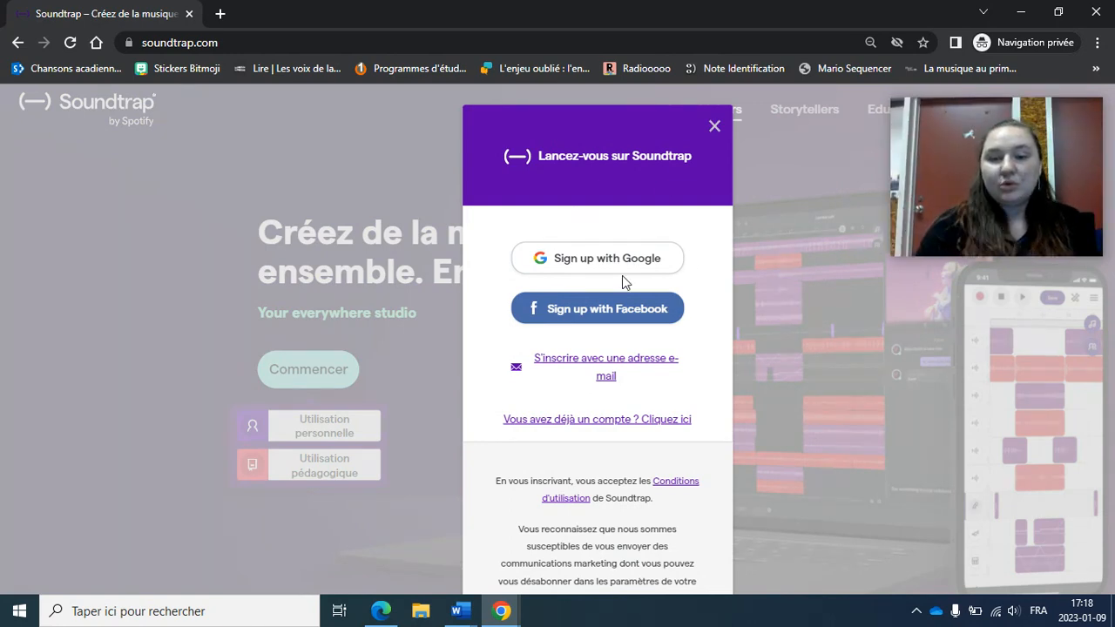
{"action": "right_click", "coordinate": [575, 364]}
{"action": "left_click", "coordinate": [575, 364]}
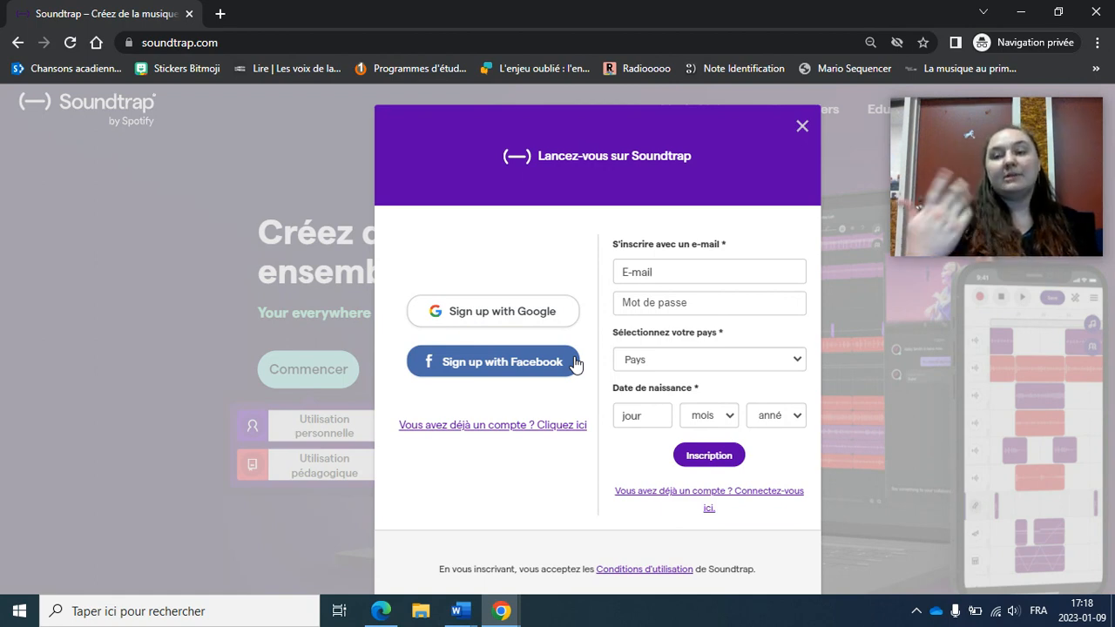
Look over the registration form, then dismiss it and close the private browsing window.
{"action": "scroll", "coordinate": [703, 430], "scroll_direction": "down", "scroll_amount": 1}
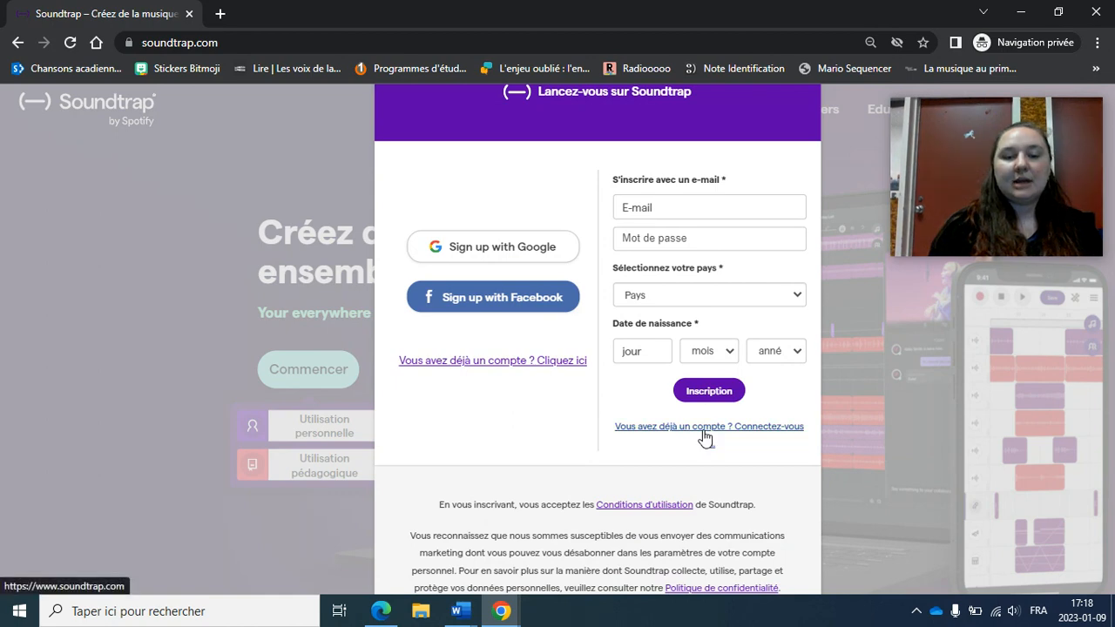
{"action": "scroll", "coordinate": [596, 277], "scroll_direction": "up", "scroll_amount": 1}
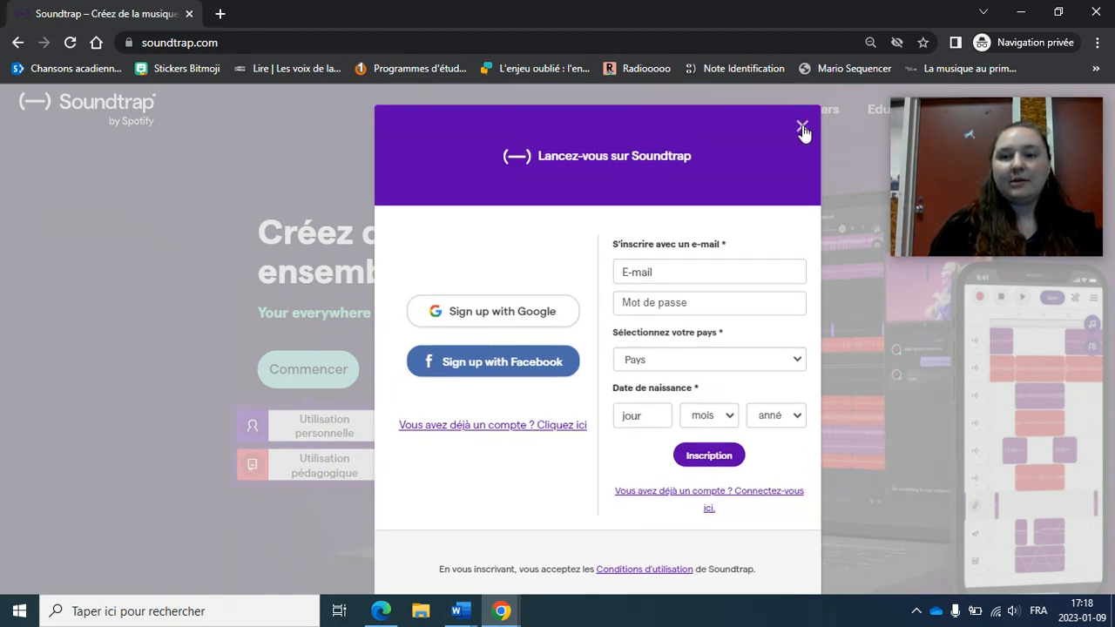
{"action": "left_click", "coordinate": [802, 127]}
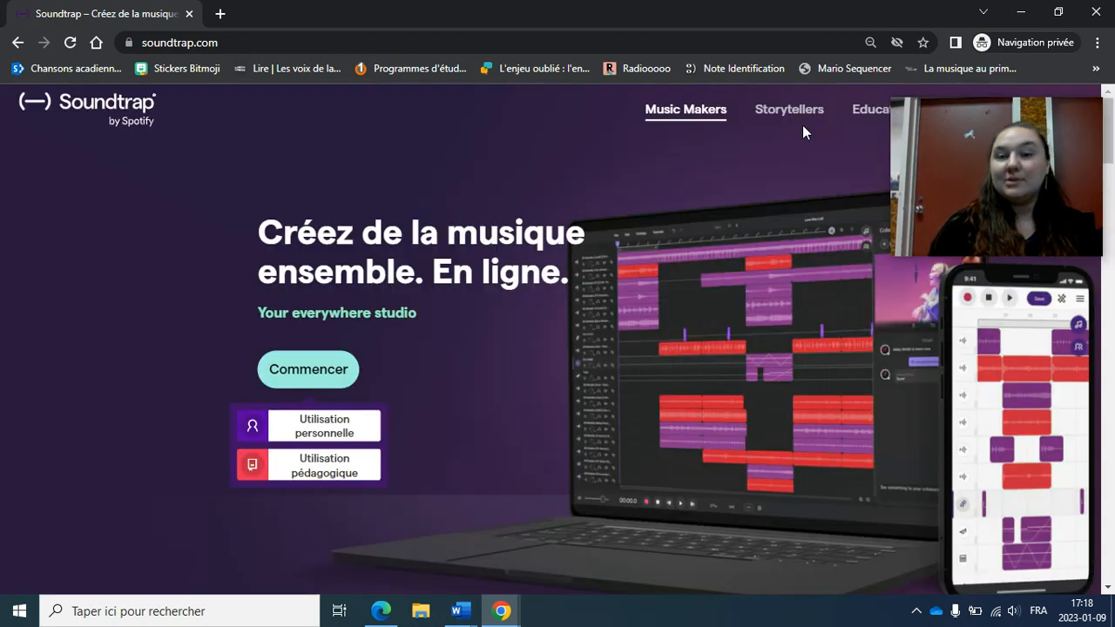
{"action": "left_click", "coordinate": [190, 13]}
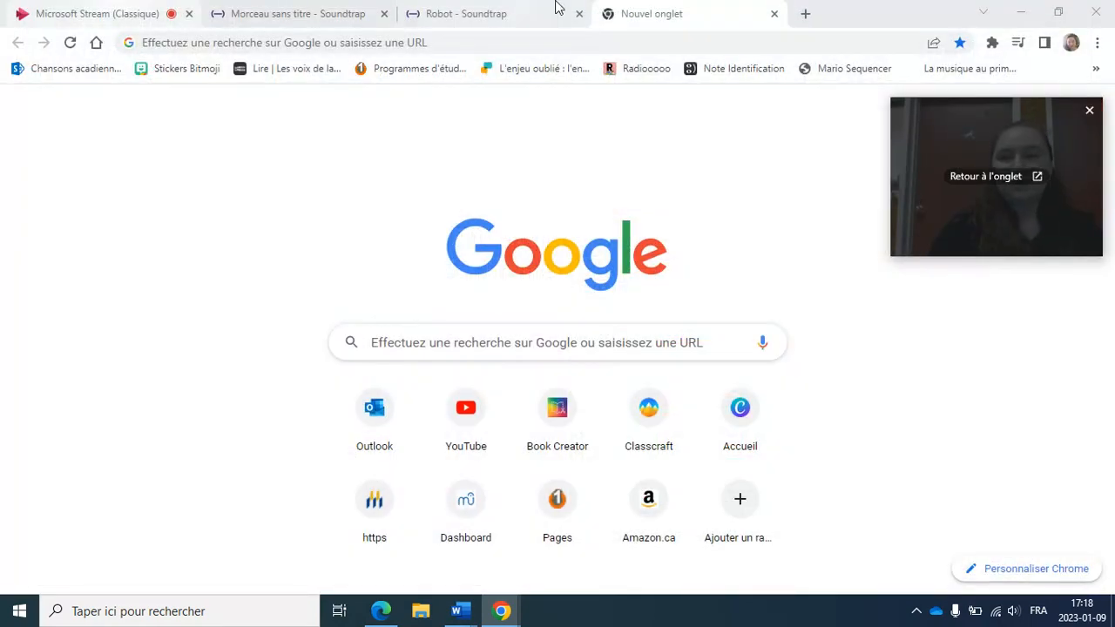
Leave the open untitled song without saving it and create a new music project in the studio.
{"action": "left_click", "coordinate": [249, 7]}
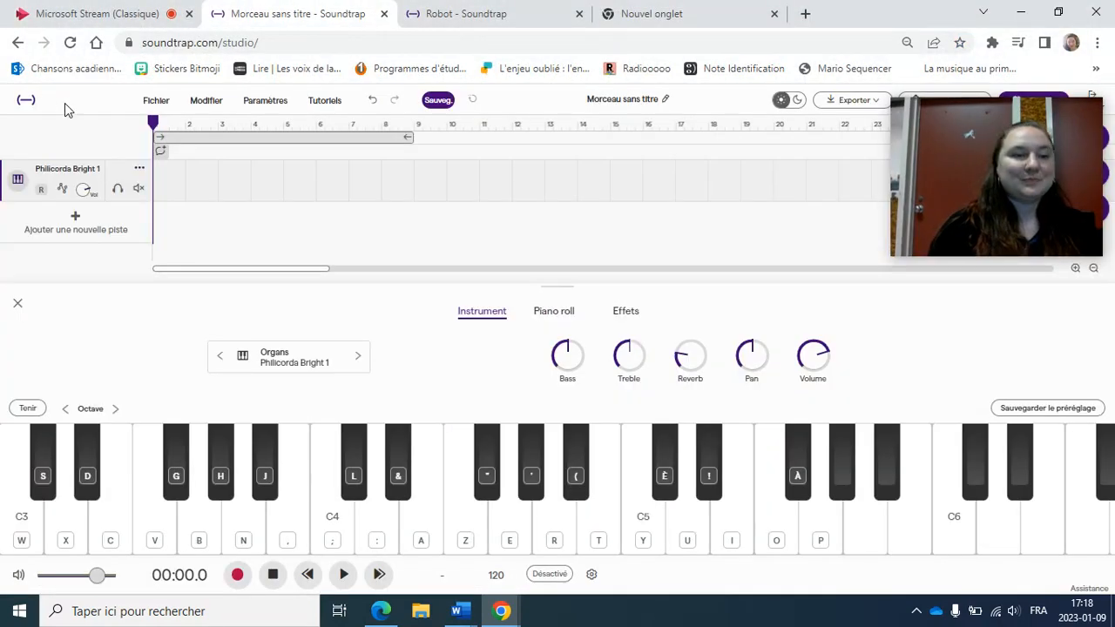
{"action": "left_click", "coordinate": [27, 103]}
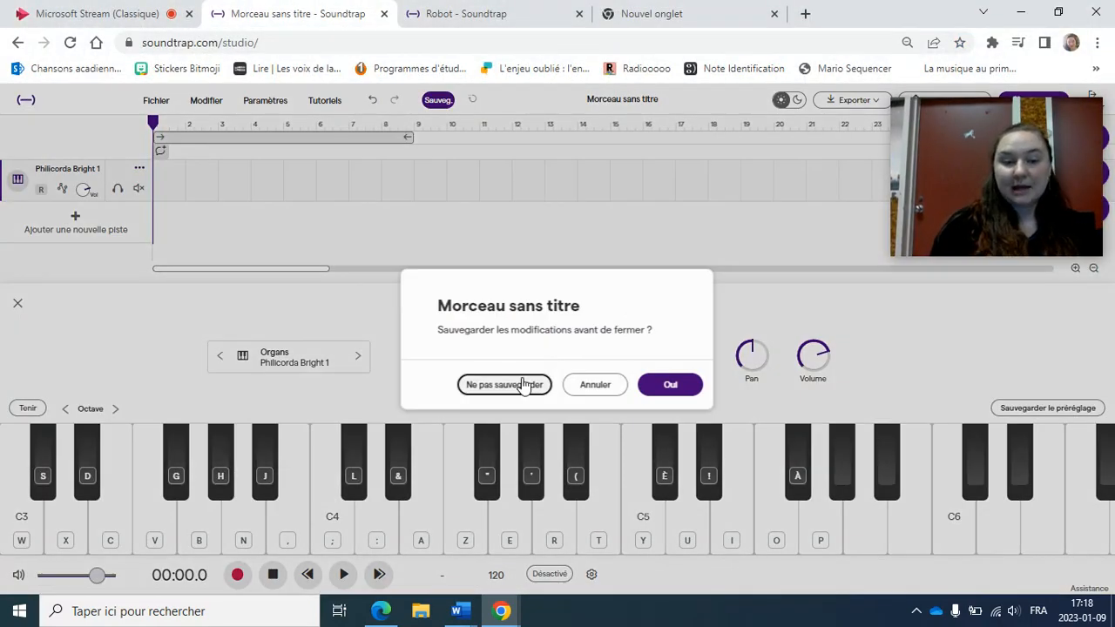
{"action": "left_click", "coordinate": [523, 384]}
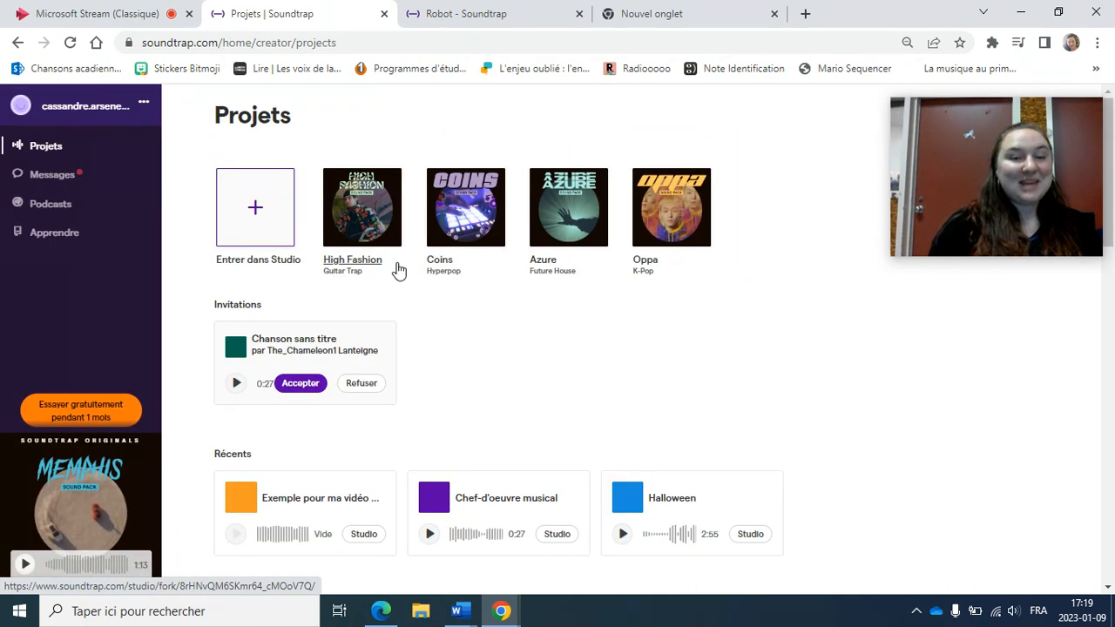
{"action": "left_click", "coordinate": [258, 183]}
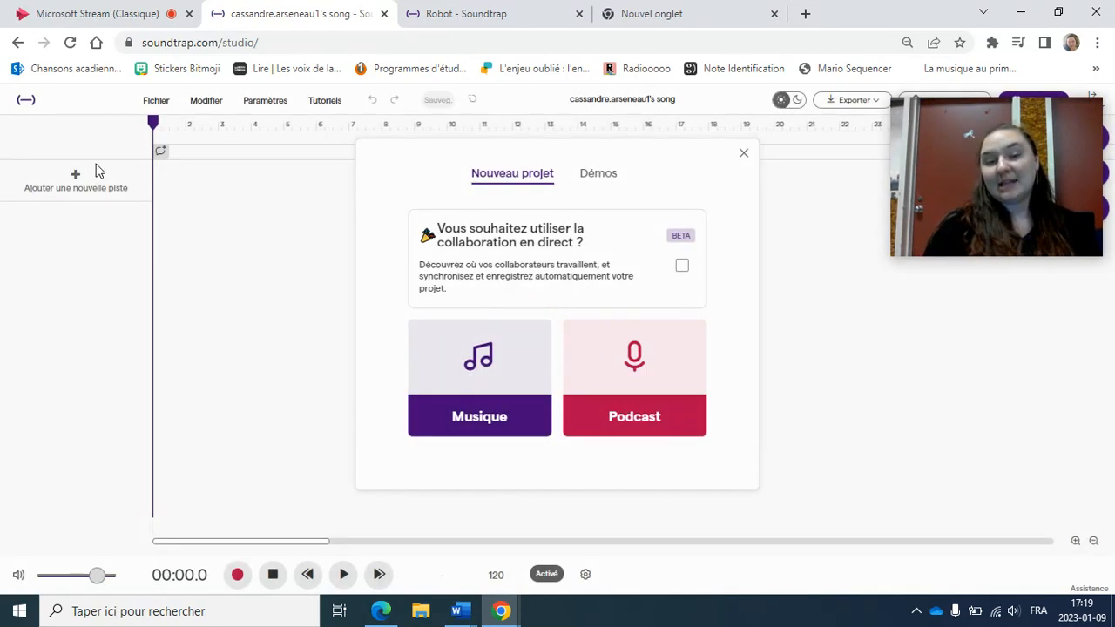
{"action": "left_click", "coordinate": [463, 386]}
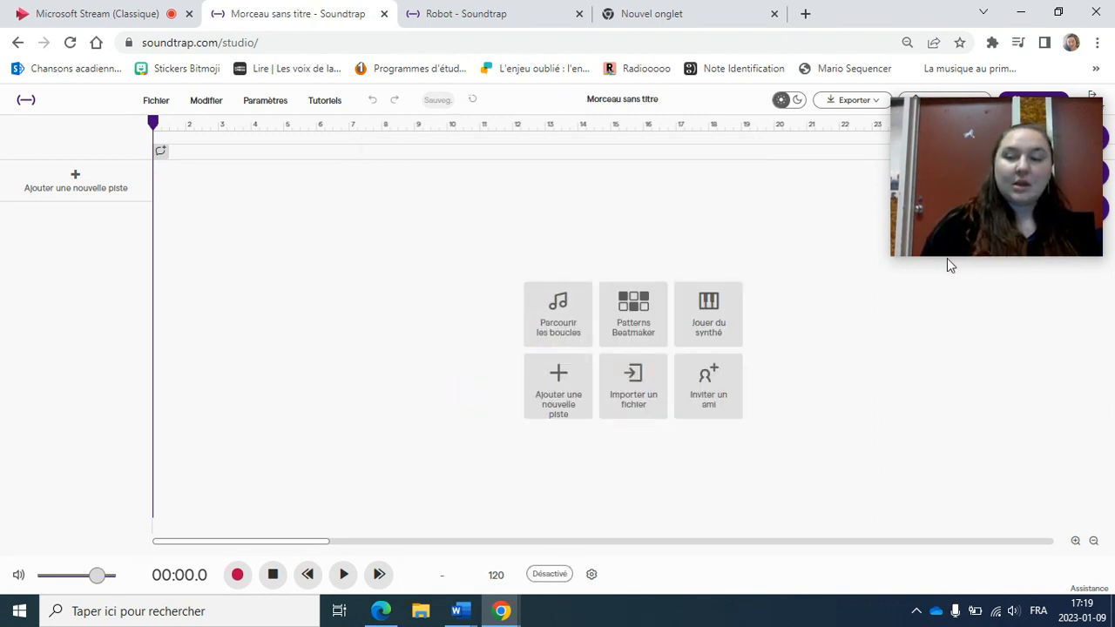
Search the loop library by keyword for "country".
{"action": "left_click_drag", "start_coordinate": [960, 246], "coordinate": [169, 296]}
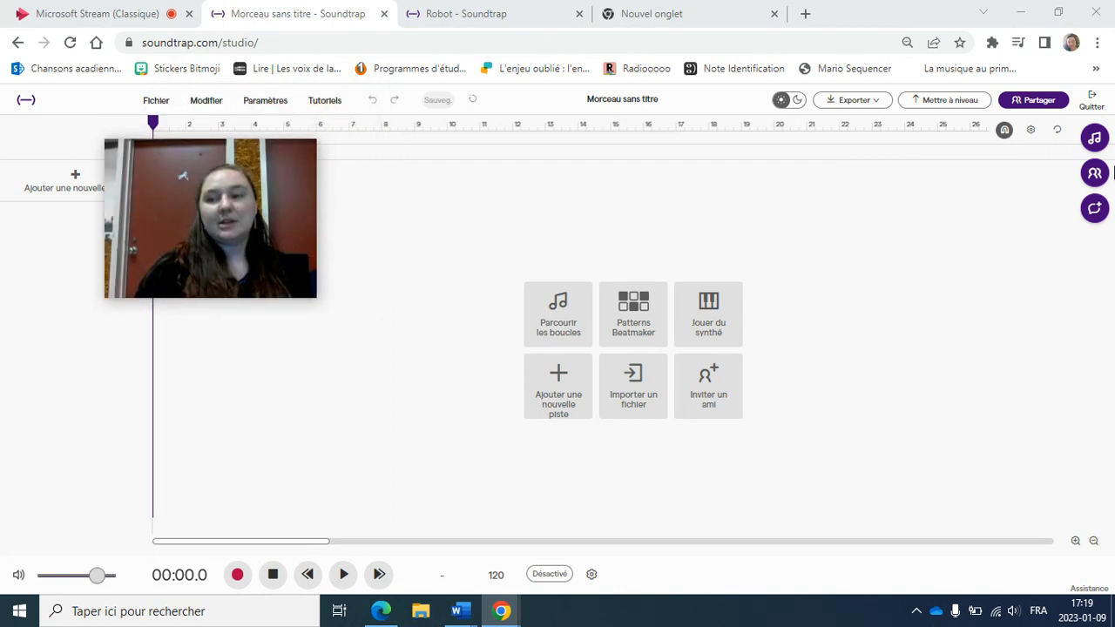
{"action": "left_click", "coordinate": [1091, 144]}
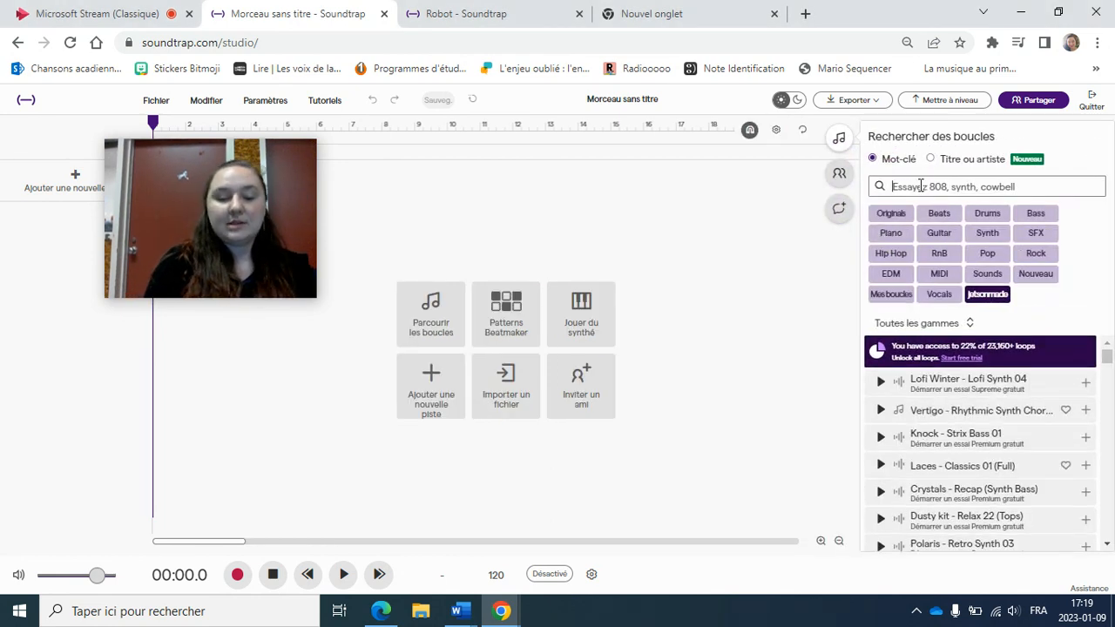
{"action": "type", "text": "countr"}
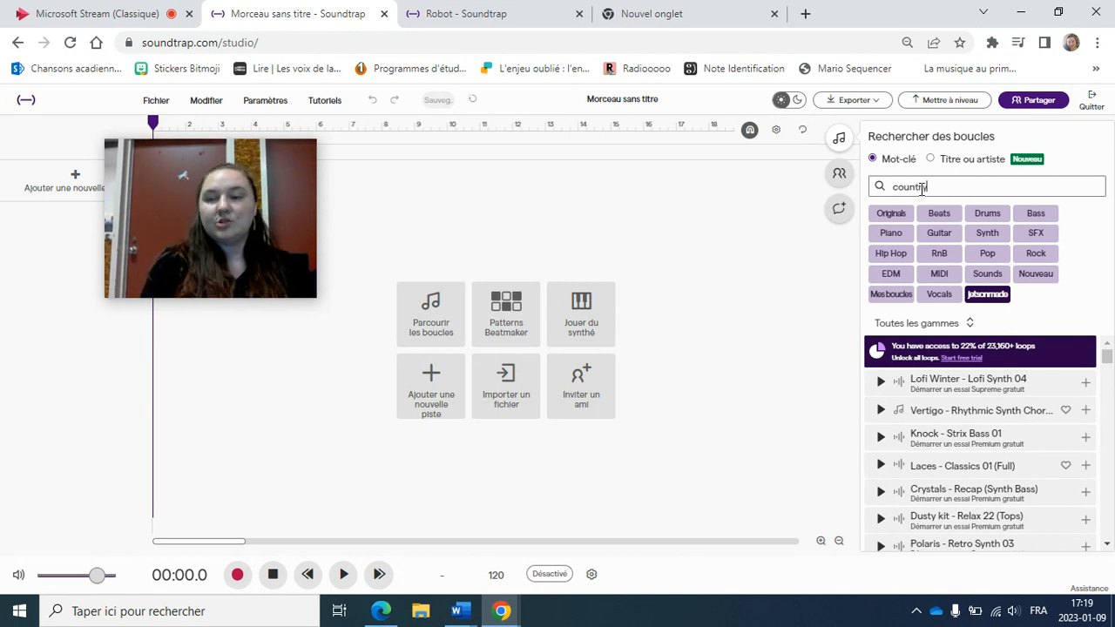
{"action": "type", "text": "y"}
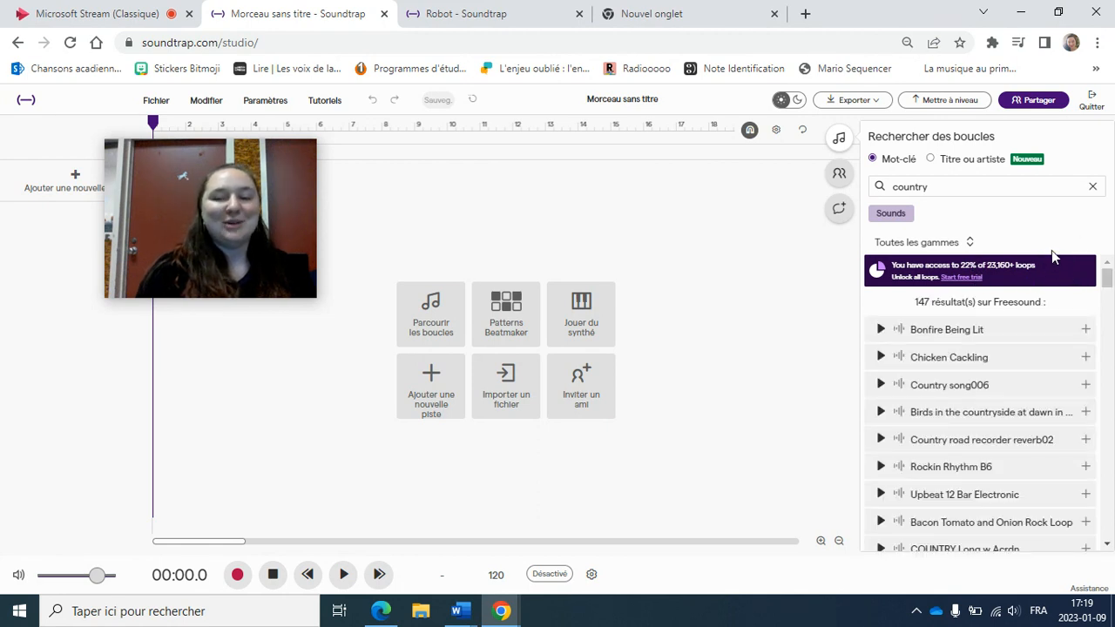
Browse the country loops and preview Rockin Rhythm B6 and Bacon Tomato and Onion Rock Loop, with the speaker volume set to 50.
{"action": "scroll", "coordinate": [973, 383], "scroll_direction": "down", "scroll_amount": 10}
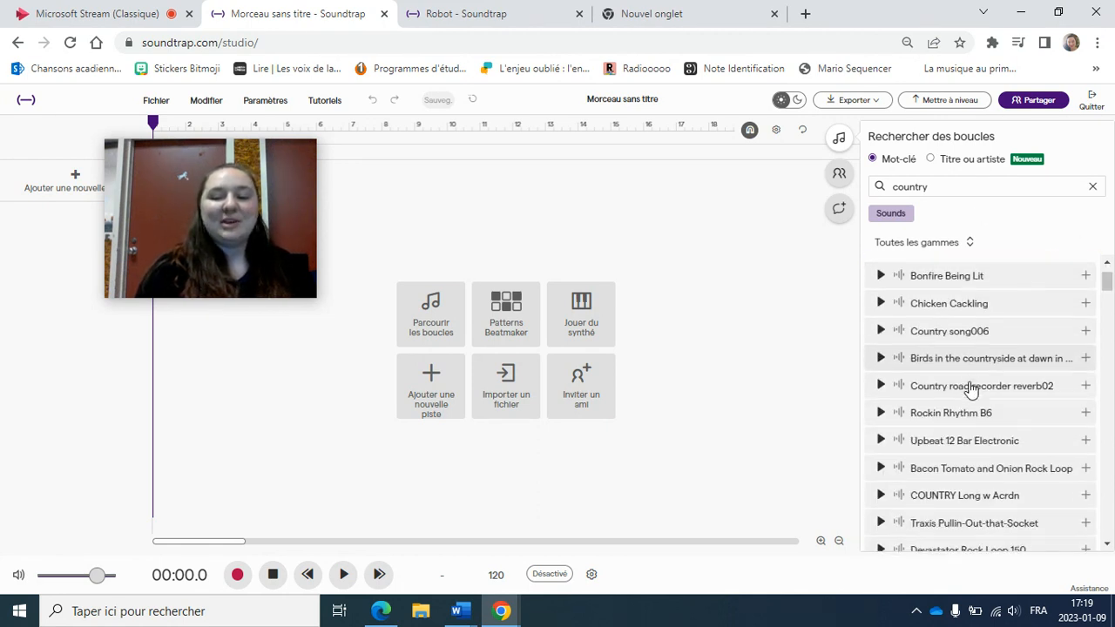
{"action": "scroll", "coordinate": [973, 388], "scroll_direction": "down", "scroll_amount": 3}
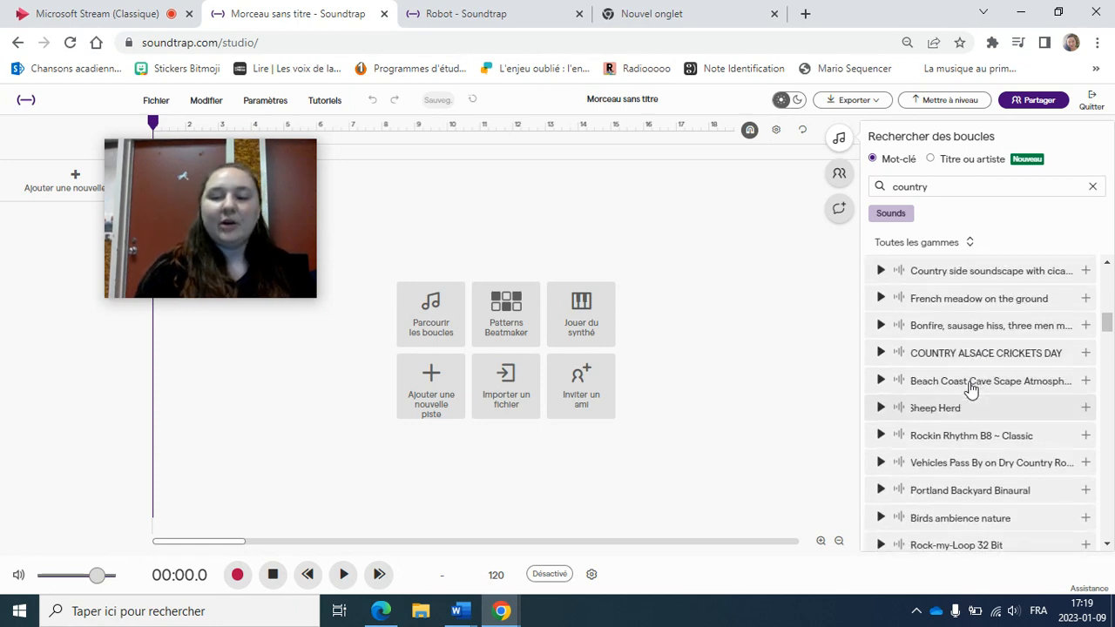
{"action": "scroll", "coordinate": [973, 388], "scroll_direction": "up", "scroll_amount": 15}
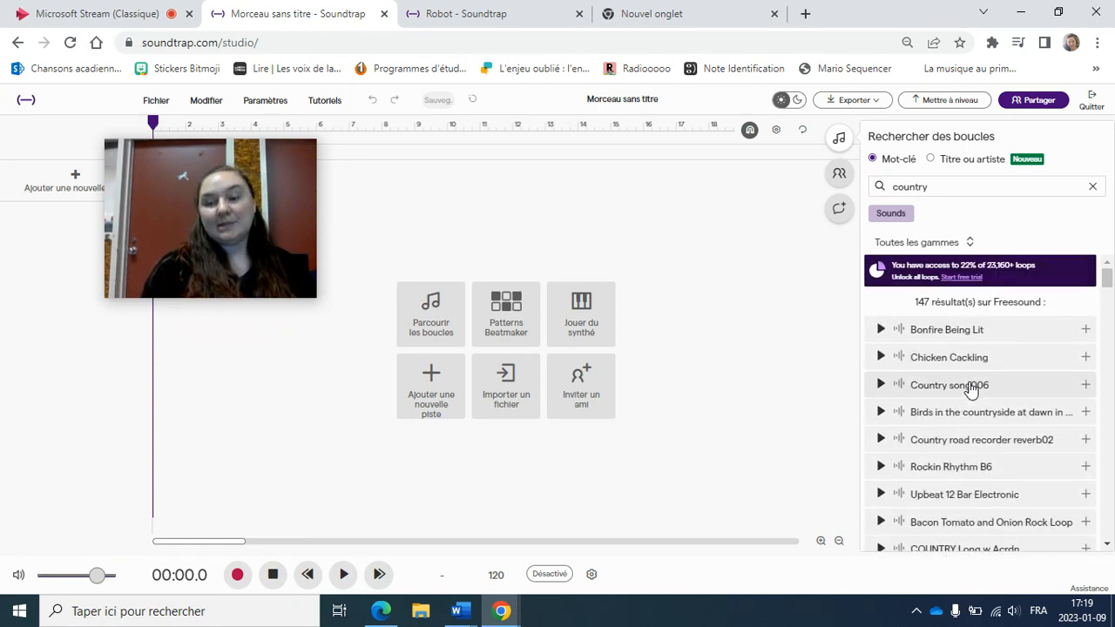
{"action": "scroll", "coordinate": [949, 435], "scroll_direction": "down", "scroll_amount": 3}
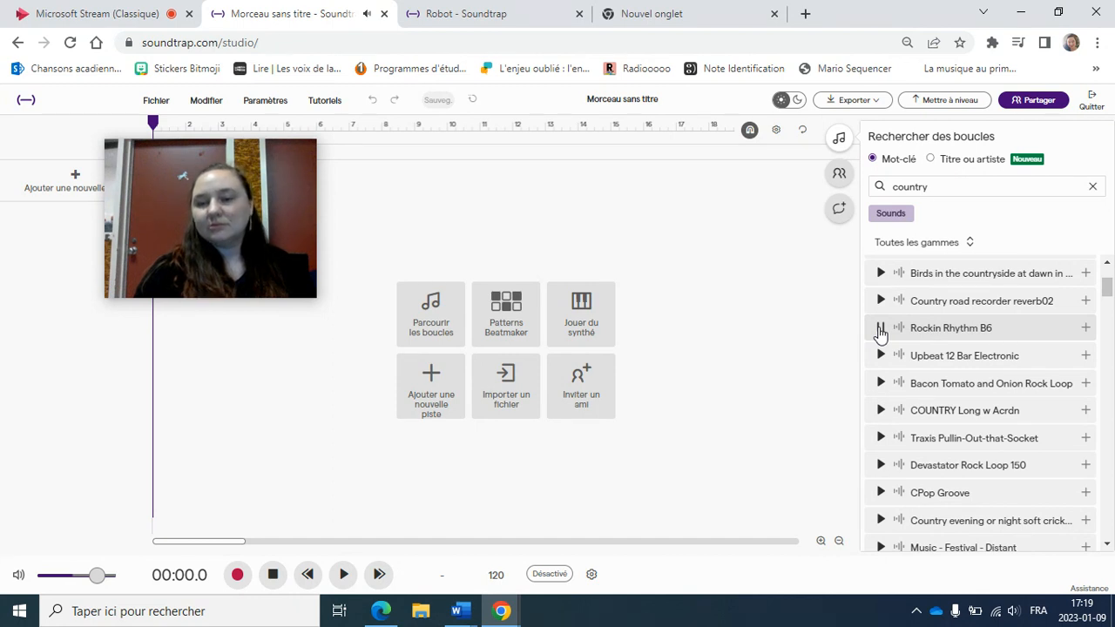
{"action": "left_click", "coordinate": [881, 384]}
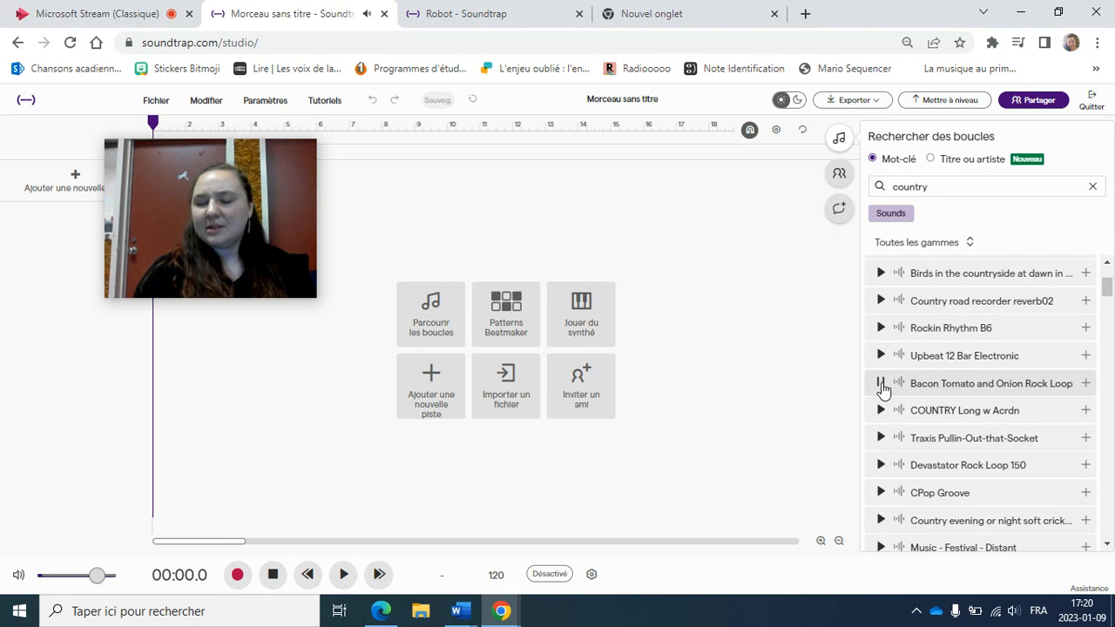
{"action": "left_click", "coordinate": [1011, 618]}
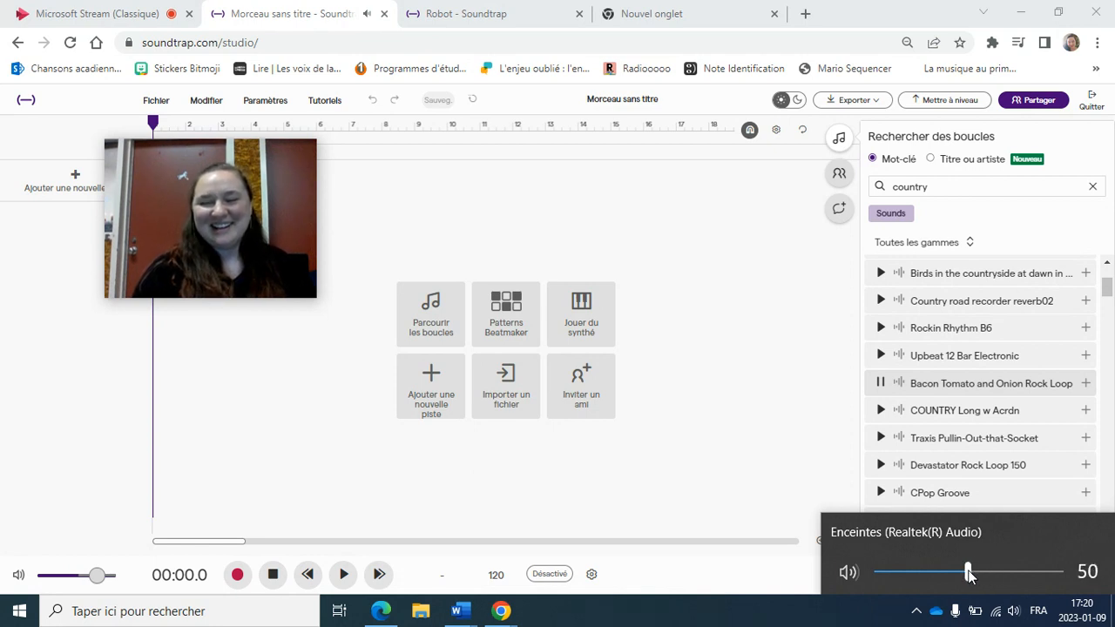
{"action": "left_click", "coordinate": [882, 386]}
Add Bacon Tomato and Onion Rock Loop to the project on two separate tracks and pause playback.
{"action": "left_click_drag", "start_coordinate": [919, 390], "coordinate": [892, 400]}
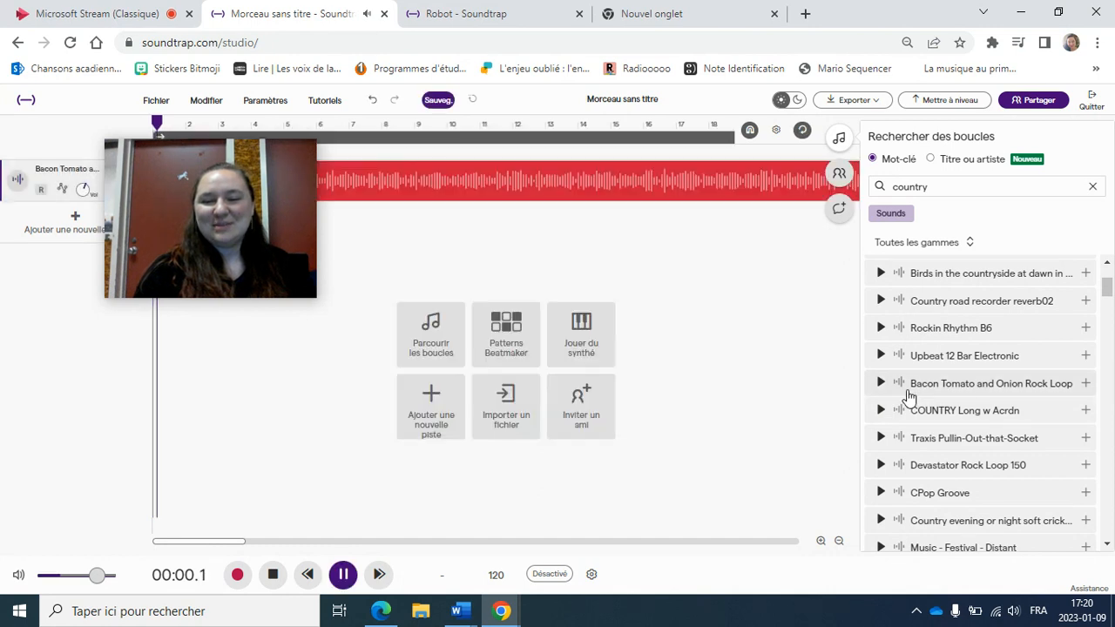
{"action": "left_click", "coordinate": [942, 391]}
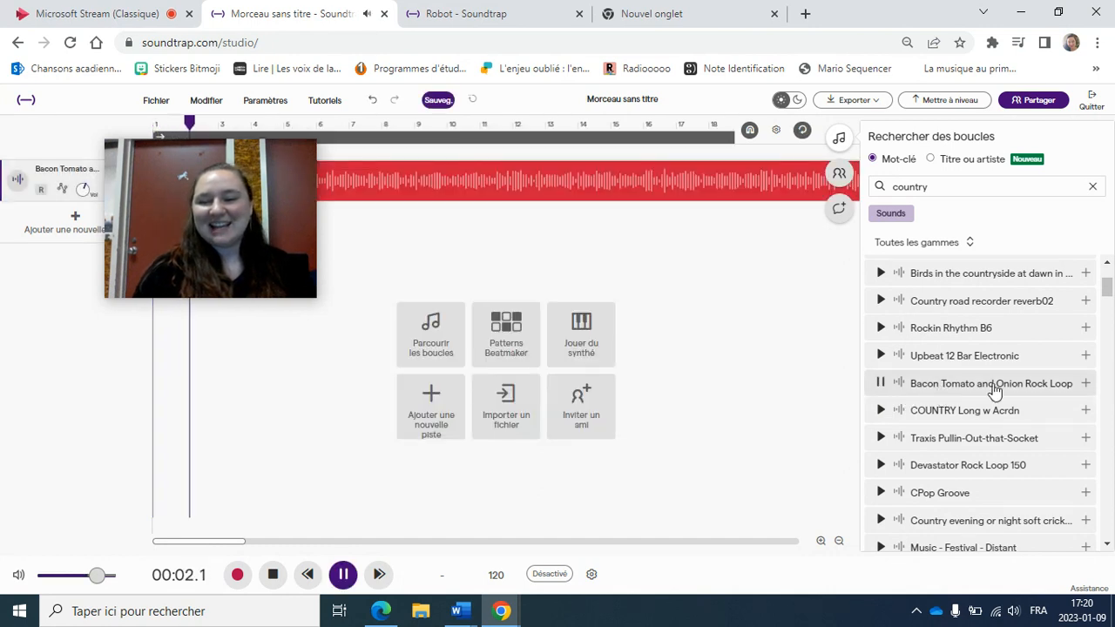
{"action": "left_click", "coordinate": [1085, 385]}
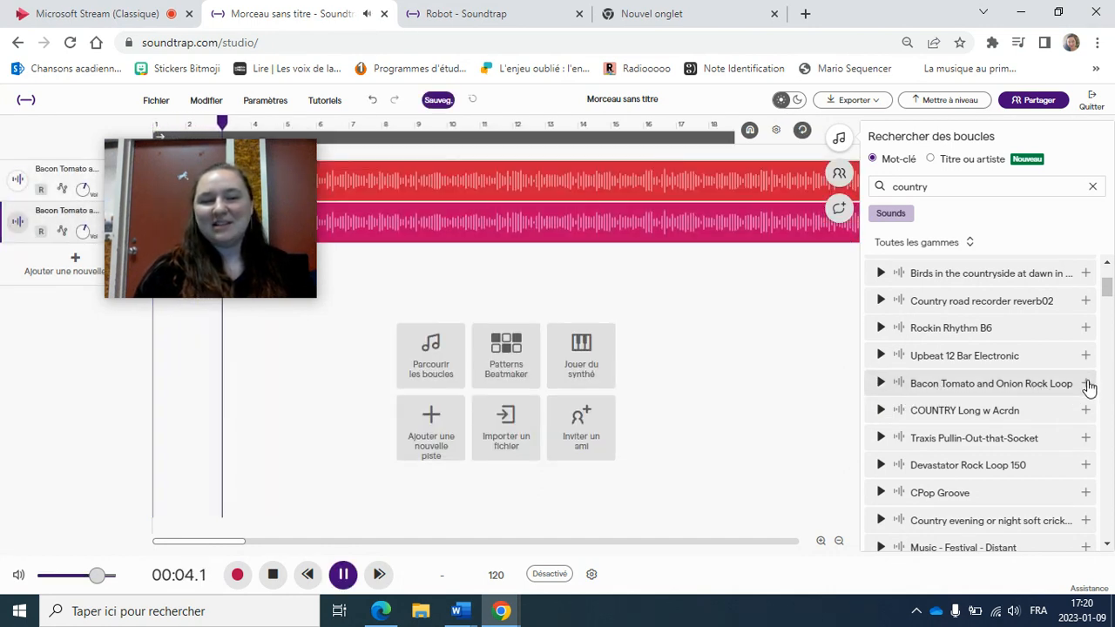
{"action": "key", "text": "space"}
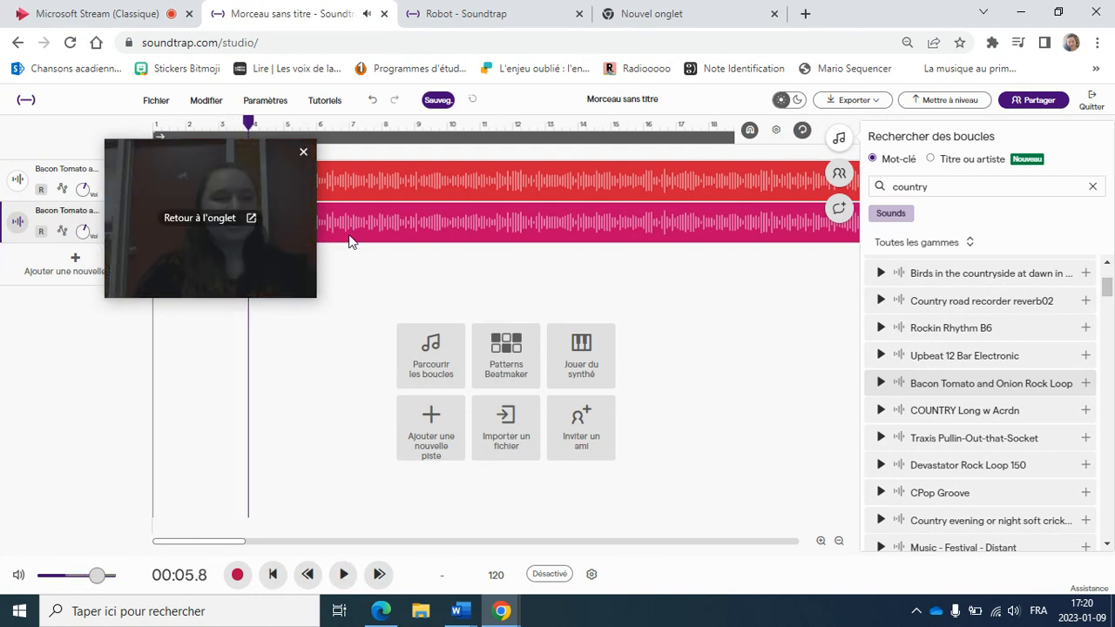
Delete the duplicate Bacon Tomato and Onion Rock Loop region from the second track.
{"action": "left_click", "coordinate": [443, 222]}
{"action": "right_click", "coordinate": [444, 224]}
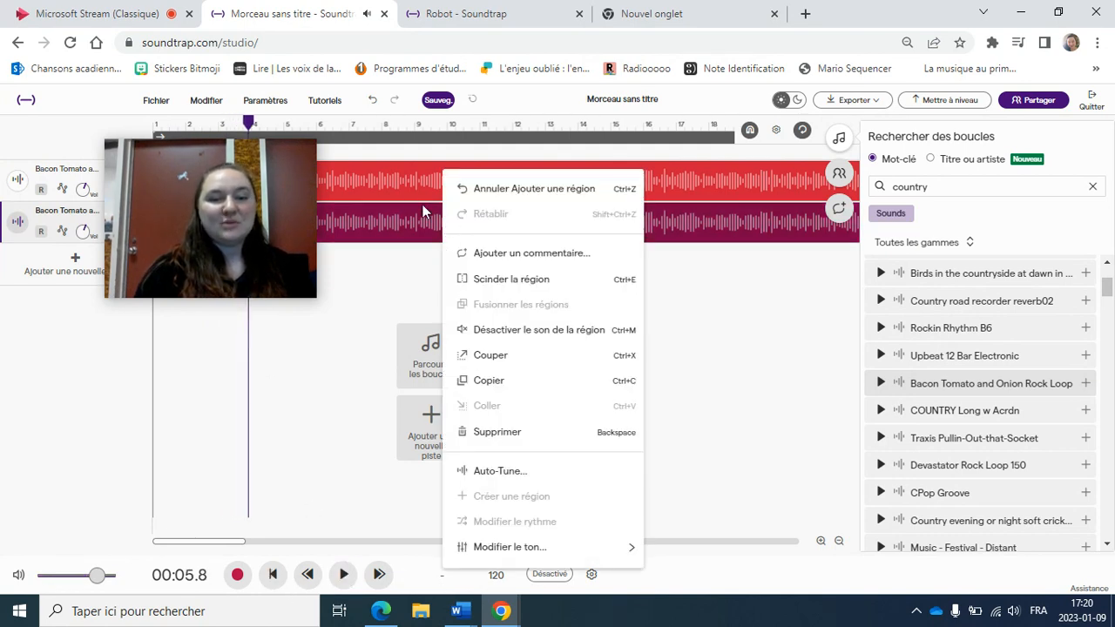
{"action": "left_click", "coordinate": [501, 434]}
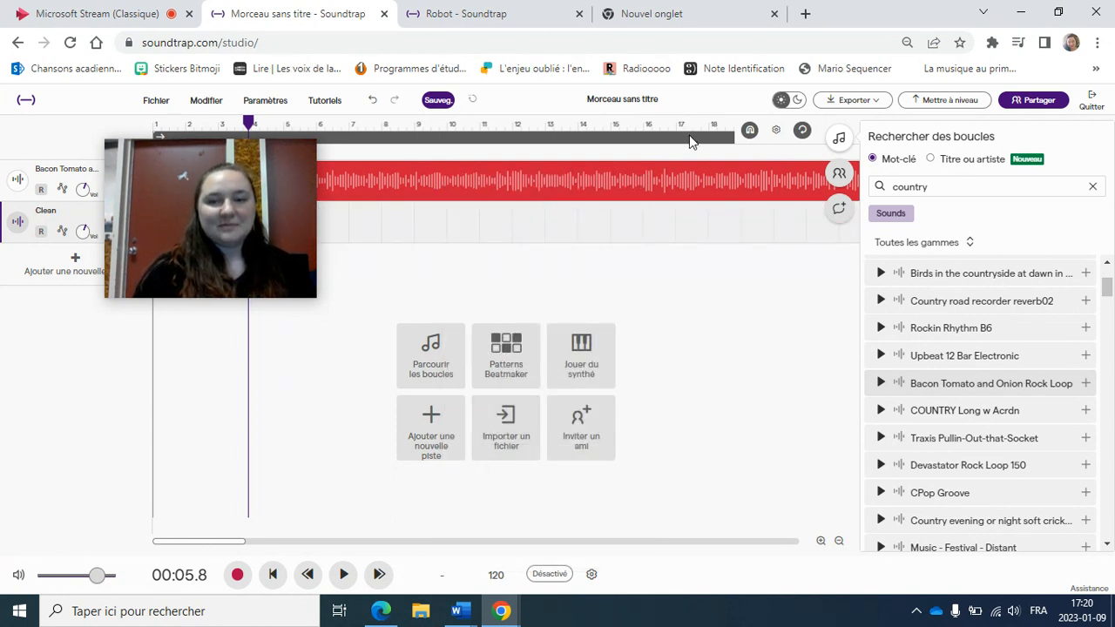
{"action": "left_click_drag", "start_coordinate": [282, 196], "coordinate": [855, 333]}
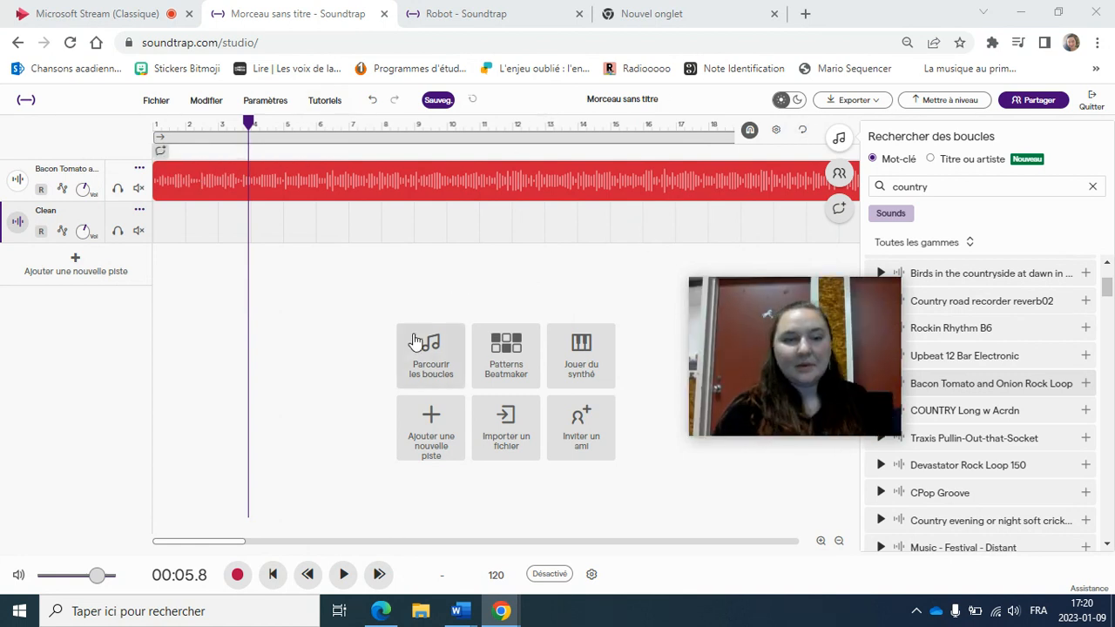
{"action": "left_click", "coordinate": [172, 141]}
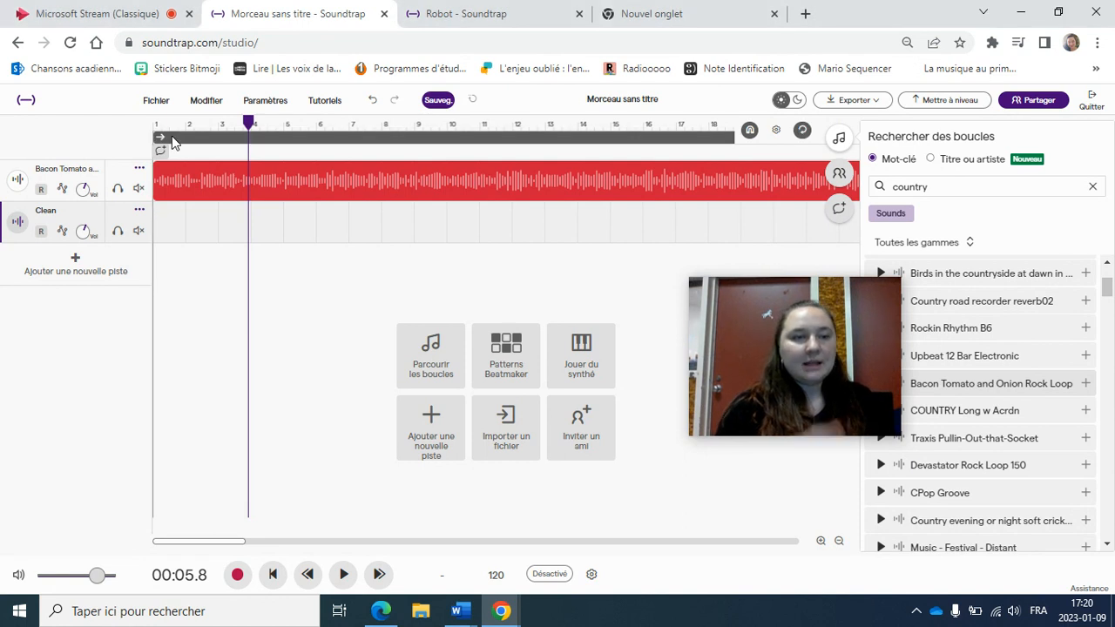
{"action": "left_click", "coordinate": [172, 141]}
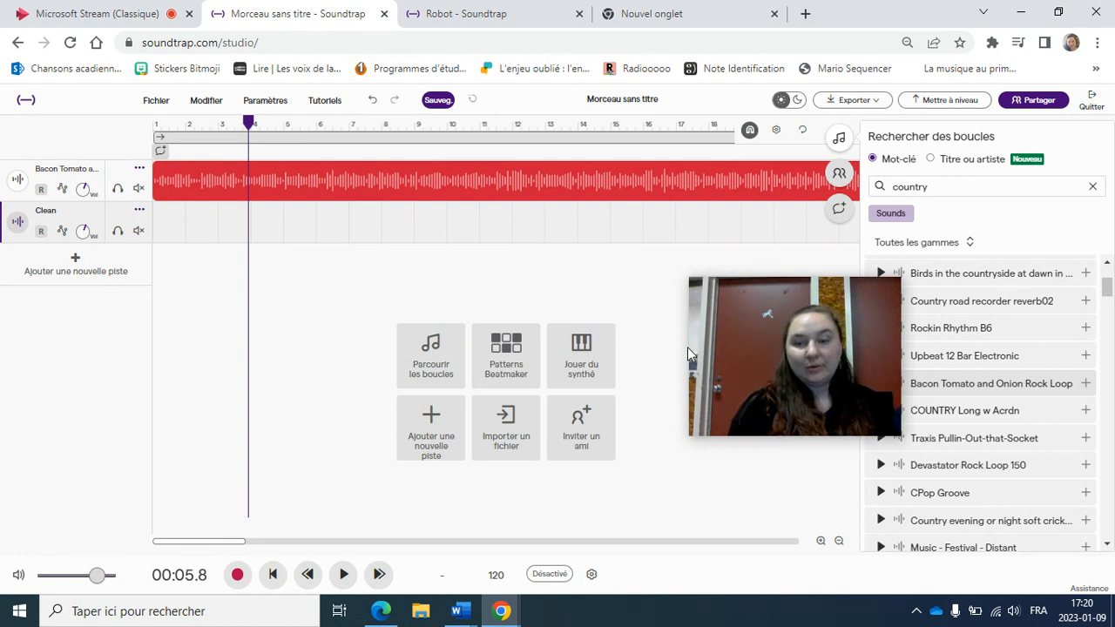
Search the loop library by keyword for "piano" and browse the piano loops.
{"action": "double_click", "coordinate": [949, 184]}
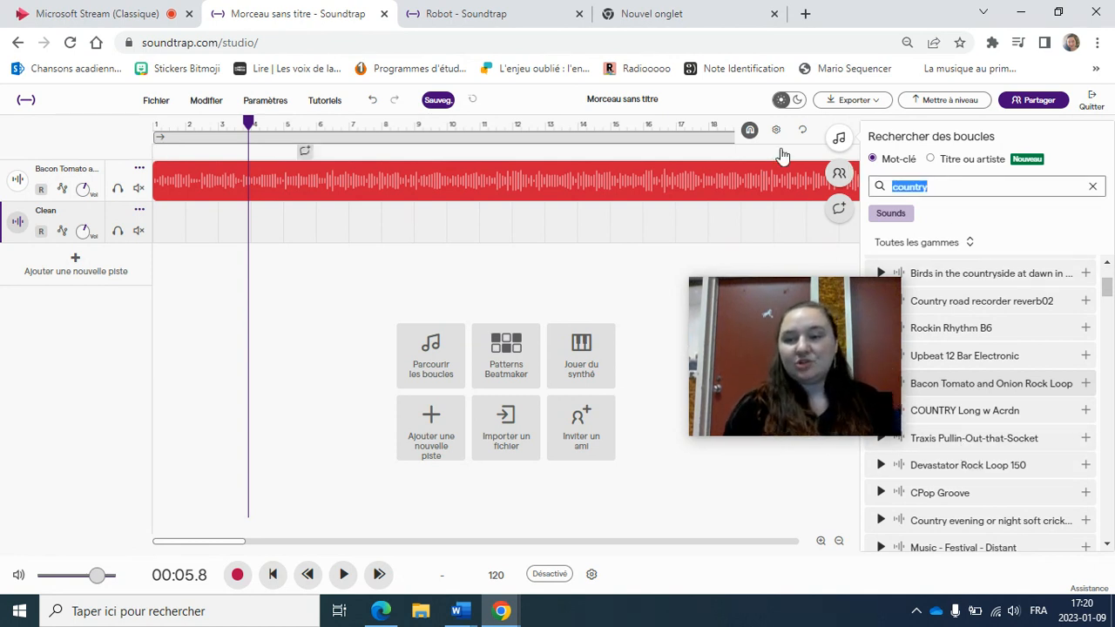
{"action": "type", "text": "piano"}
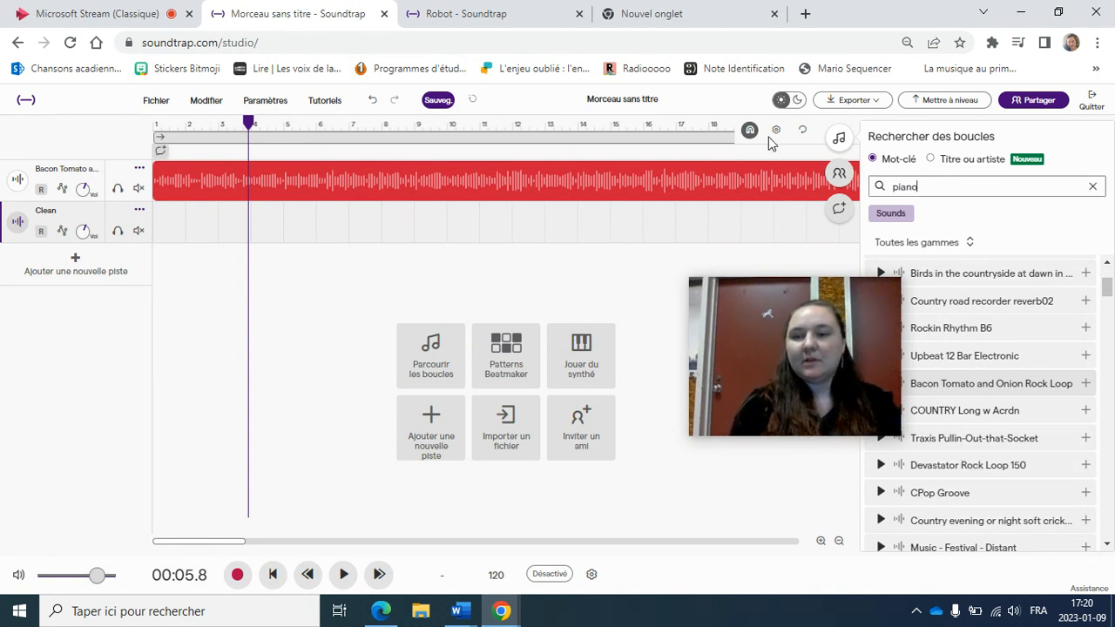
{"action": "left_click", "coordinate": [826, 319]}
{"action": "left_click_drag", "start_coordinate": [826, 319], "coordinate": [298, 274]}
{"action": "scroll", "coordinate": [990, 457], "scroll_direction": "down", "scroll_amount": 5}
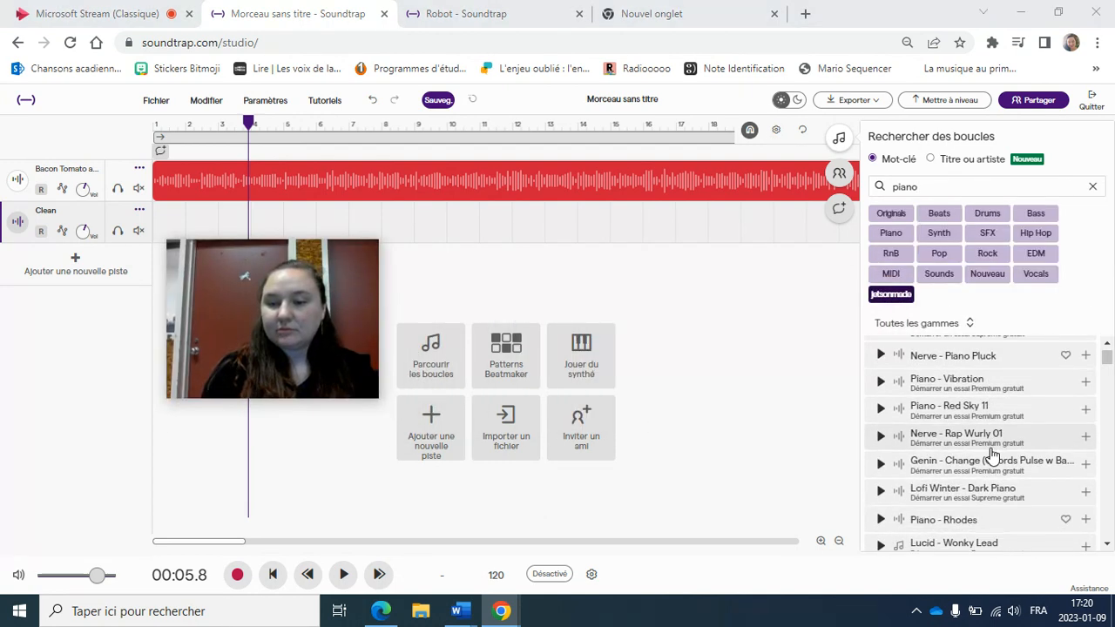
Preview the Piano - Rhodes and Piano - Lizard 3 loops and add Piano - Lizard 3 to the project on a new track.
{"action": "left_click", "coordinate": [882, 416]}
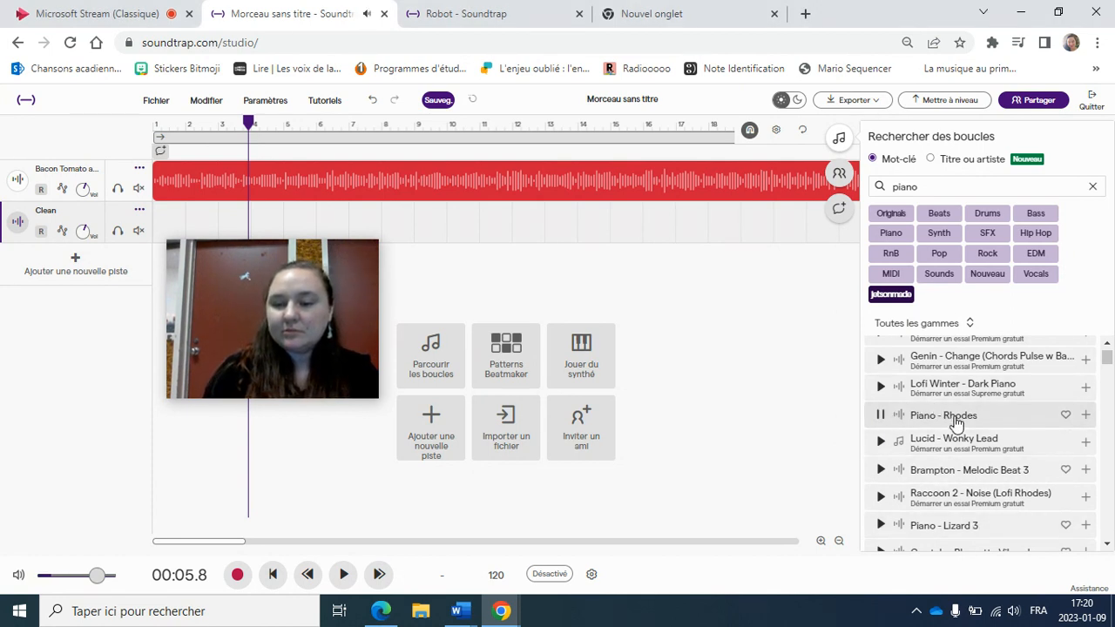
{"action": "left_click", "coordinate": [881, 526]}
{"action": "scroll", "coordinate": [881, 529], "scroll_direction": "down", "scroll_amount": 2}
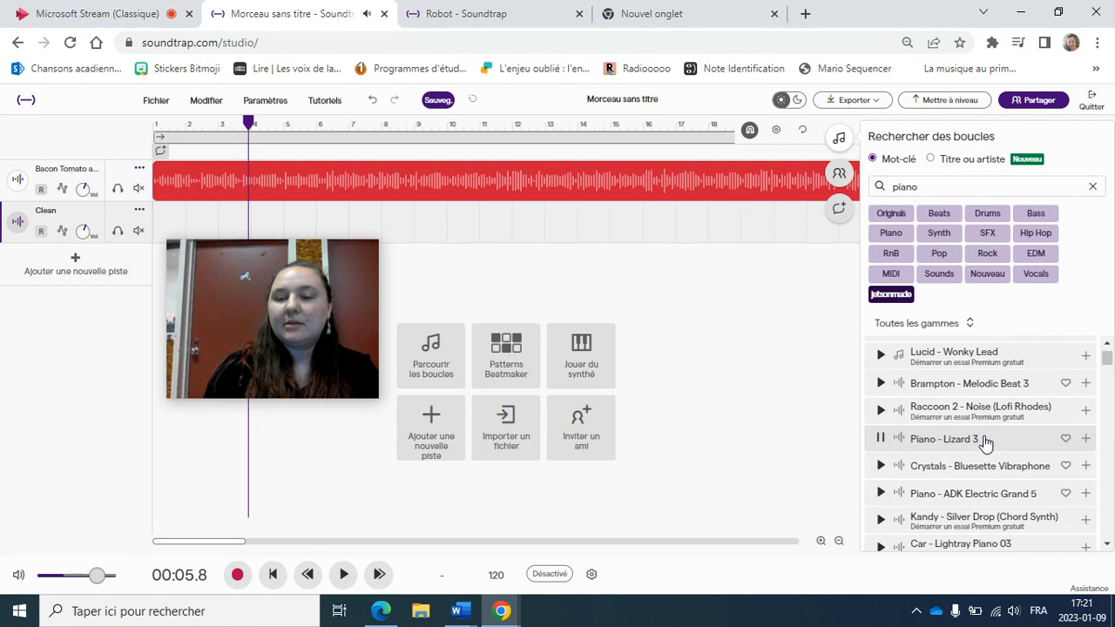
{"action": "left_click", "coordinate": [1086, 439]}
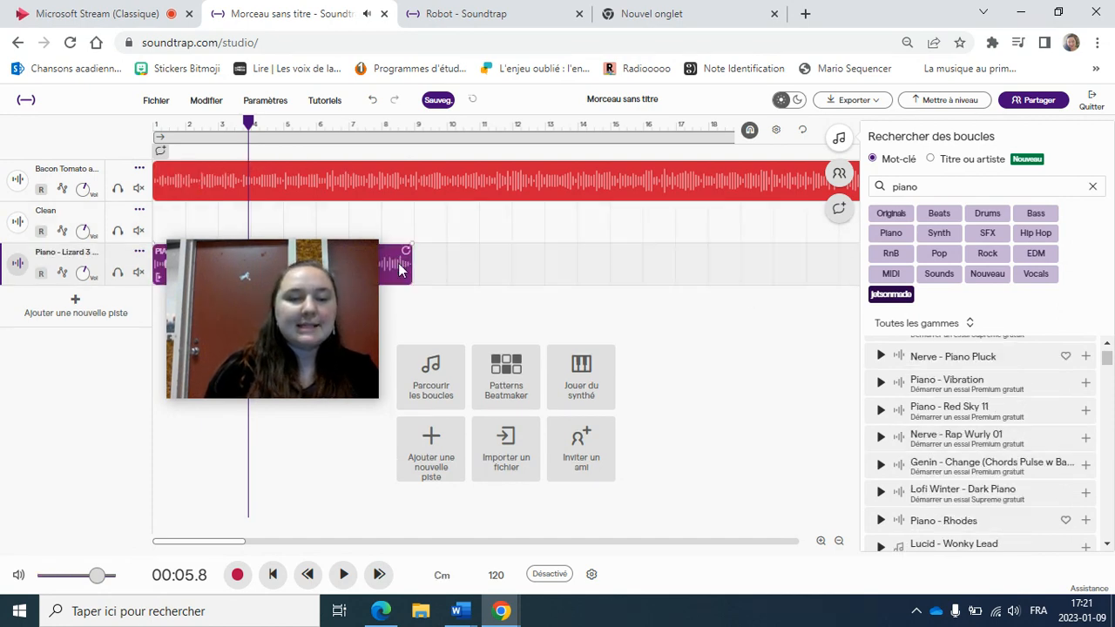
Move the Piano - Lizard 3 region along its track so it starts at bar 5.
{"action": "left_click_drag", "start_coordinate": [411, 279], "coordinate": [354, 246]}
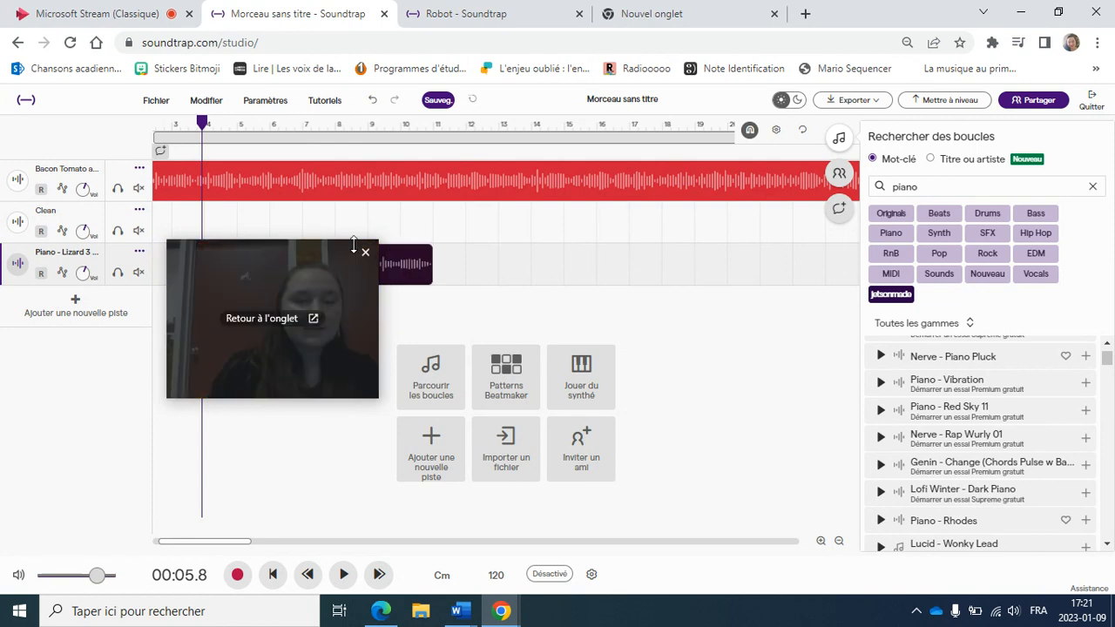
{"action": "left_click_drag", "start_coordinate": [335, 294], "coordinate": [824, 111]}
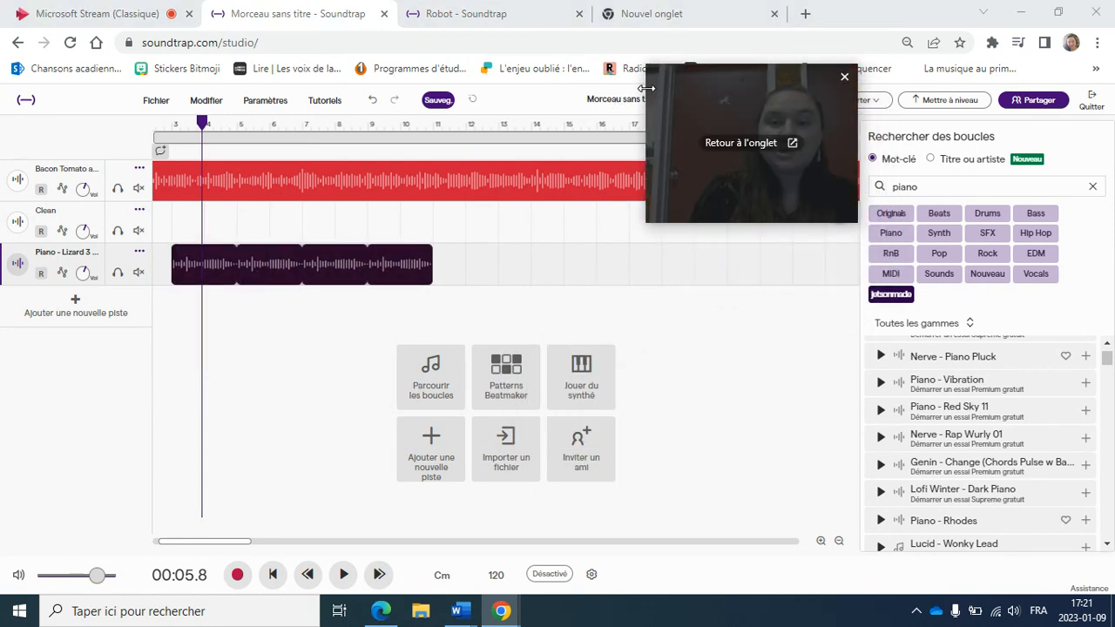
{"action": "left_click_drag", "start_coordinate": [648, 88], "coordinate": [553, 88]}
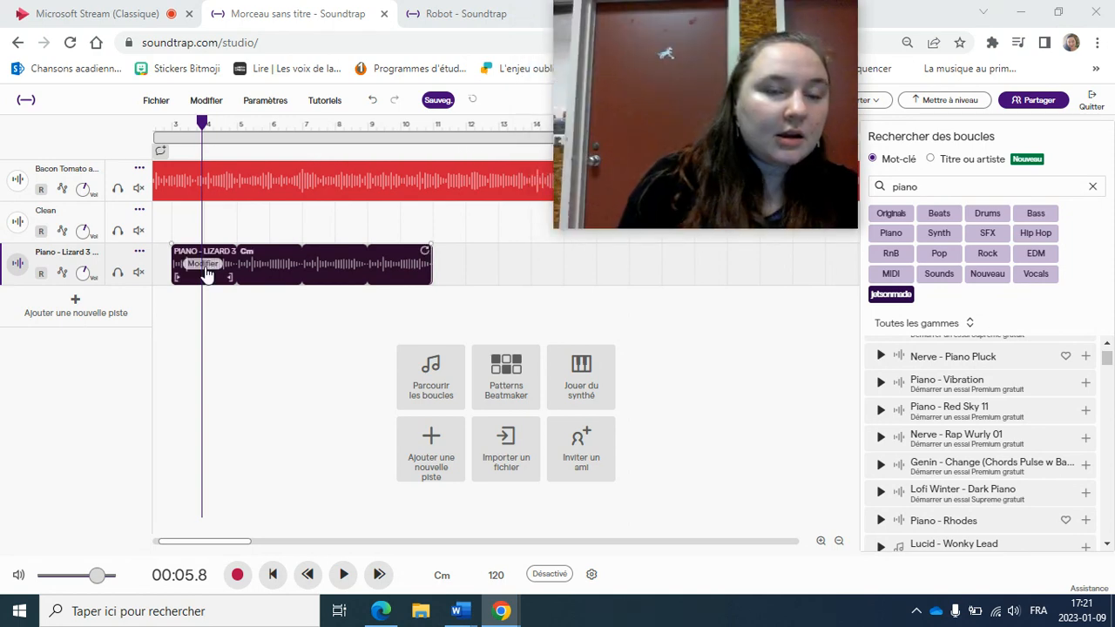
{"action": "scroll", "coordinate": [207, 273], "scroll_direction": "left", "scroll_amount": 1}
{"action": "scroll", "coordinate": [309, 212], "scroll_direction": "left", "scroll_amount": 1}
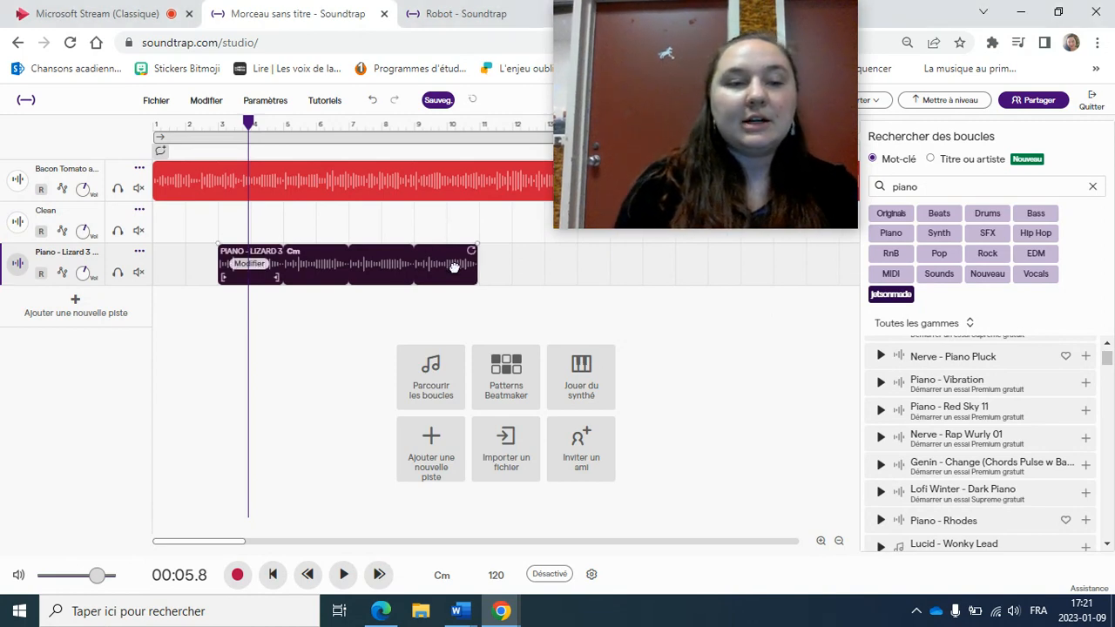
{"action": "left_click_drag", "start_coordinate": [454, 267], "coordinate": [518, 283]}
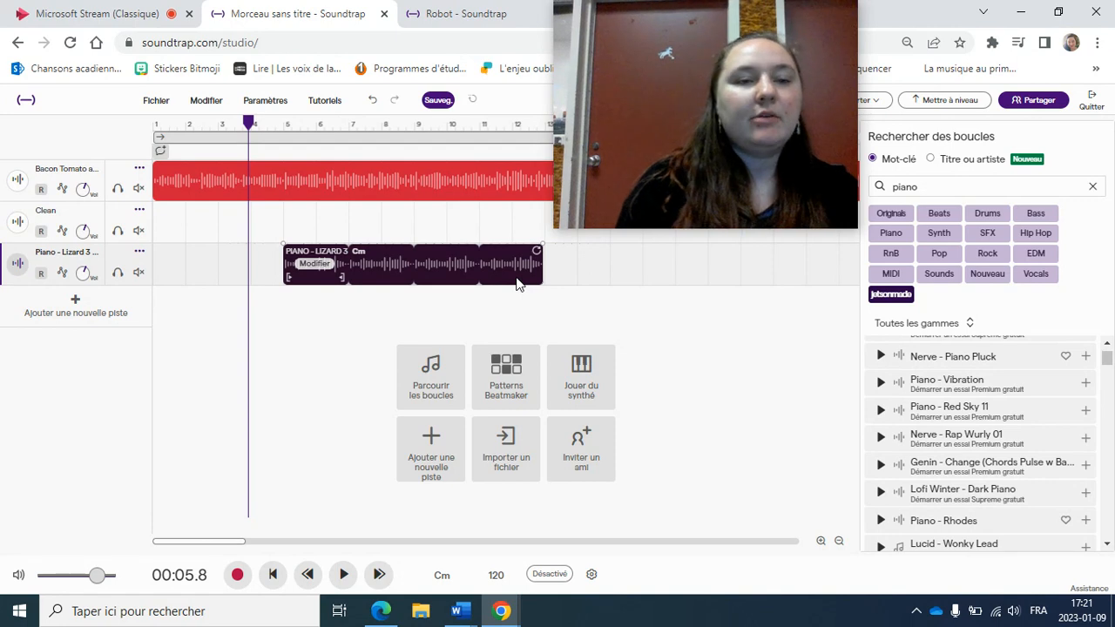
Play the project from the beginning, pause playback, and delete the Piano - Lizard 3 region.
{"action": "left_click_drag", "start_coordinate": [250, 123], "coordinate": [155, 140]}
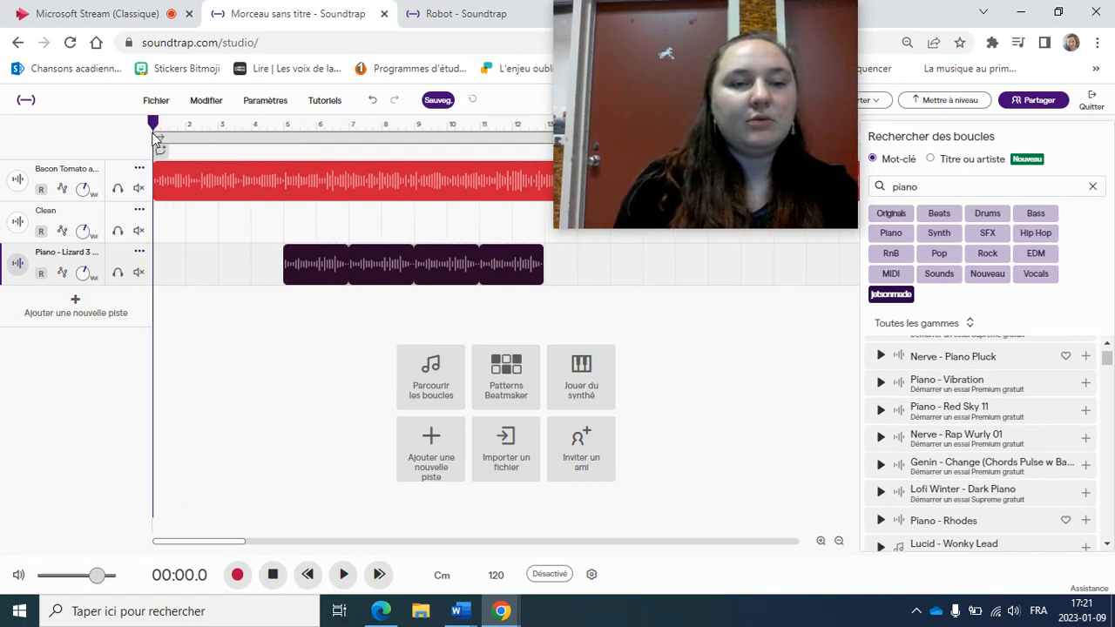
{"action": "key", "text": "space"}
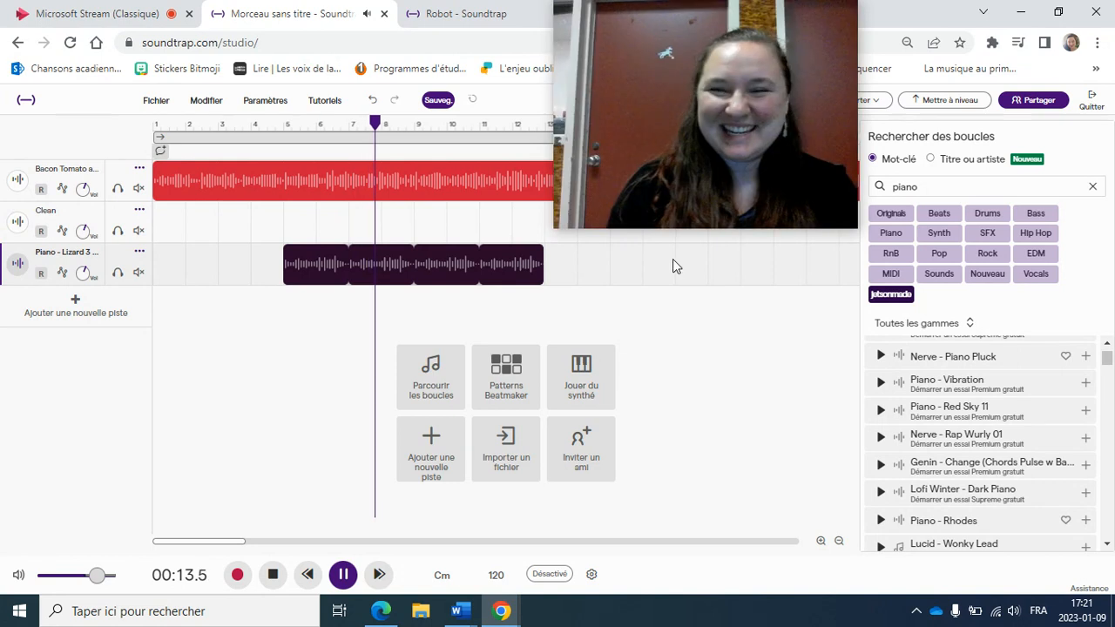
{"action": "left_click", "coordinate": [346, 574]}
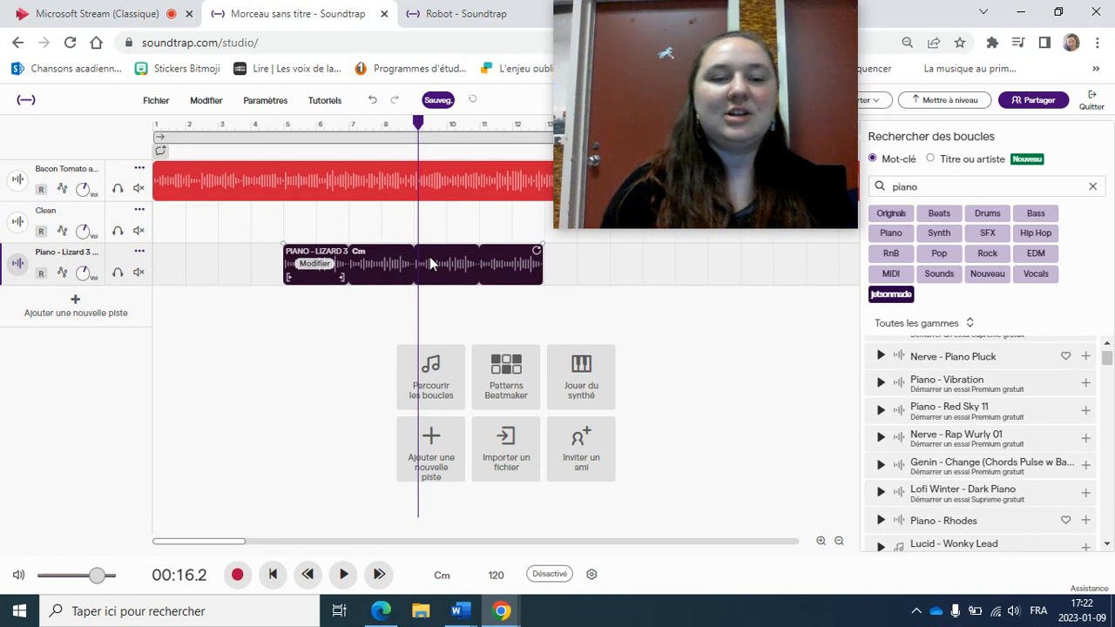
{"action": "right_click", "coordinate": [429, 264]}
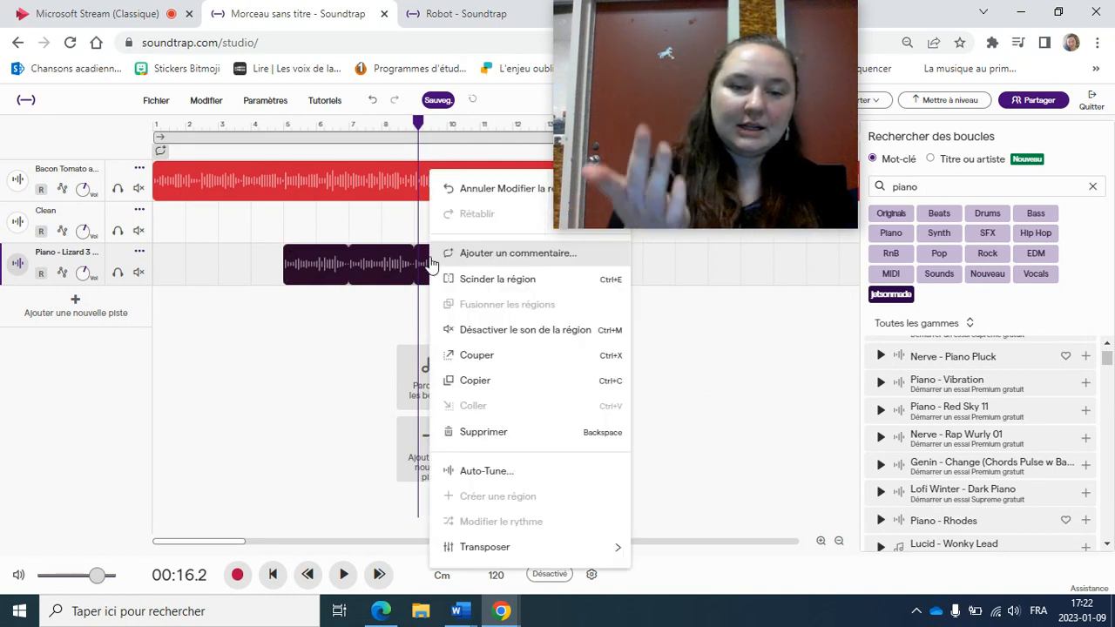
{"action": "left_click", "coordinate": [484, 433]}
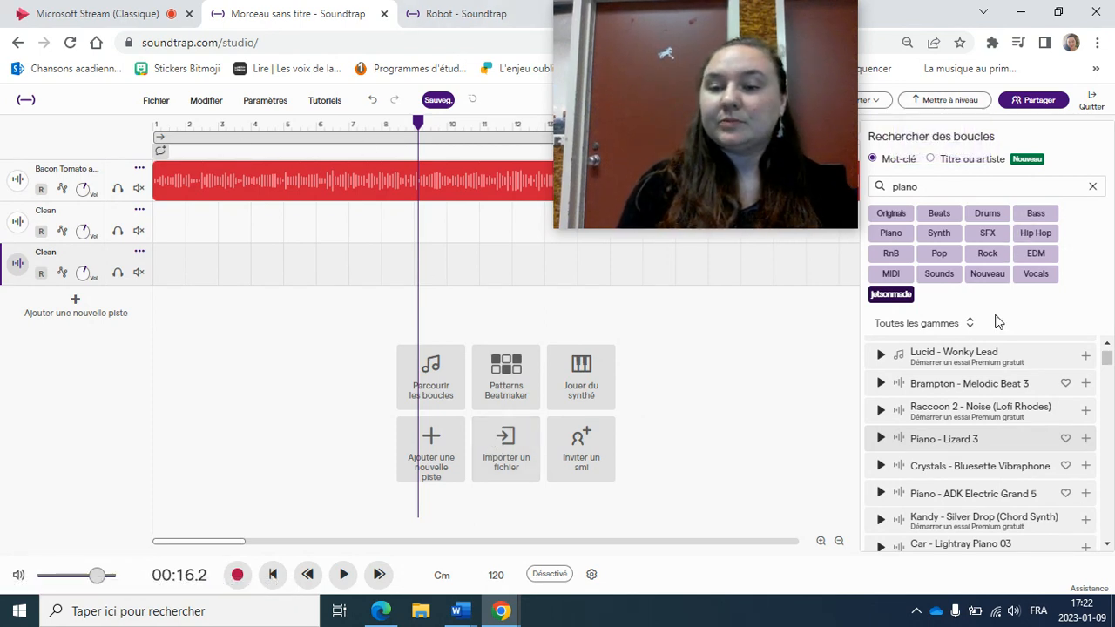
Filter the loop library by Beats and place the Beat - Sick loop on a new track starting at bar 5.
{"action": "left_click", "coordinate": [939, 213]}
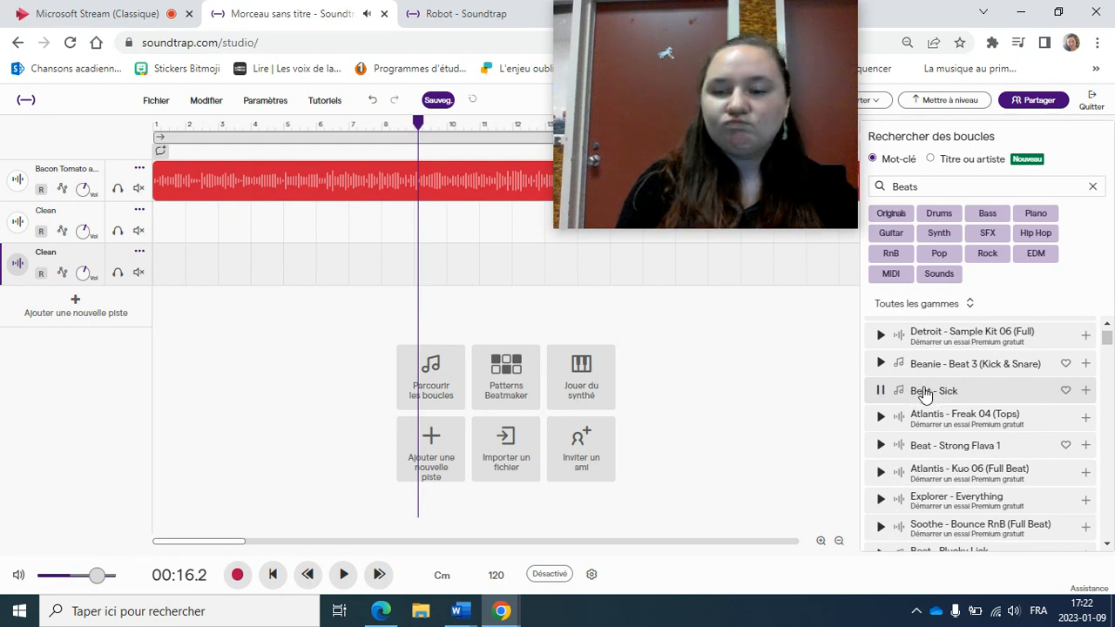
{"action": "left_click_drag", "start_coordinate": [925, 395], "coordinate": [285, 300]}
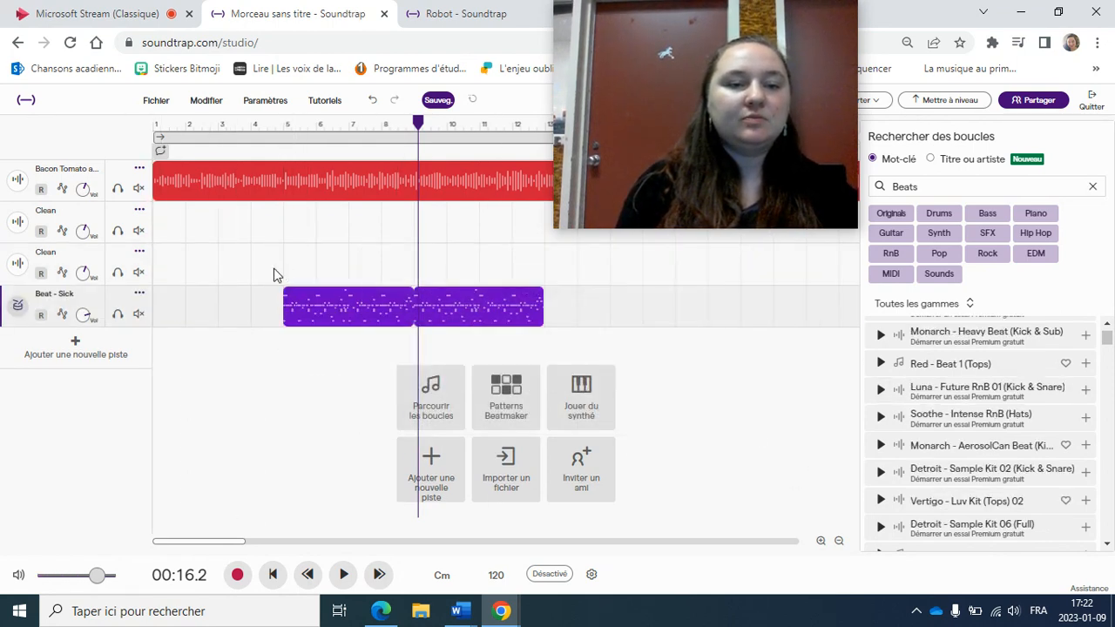
Play the project to hear the beat with the rock loop, pause playback, and delete the Beat - Sick region.
{"action": "left_click", "coordinate": [203, 257]}
{"action": "key", "text": "space"}
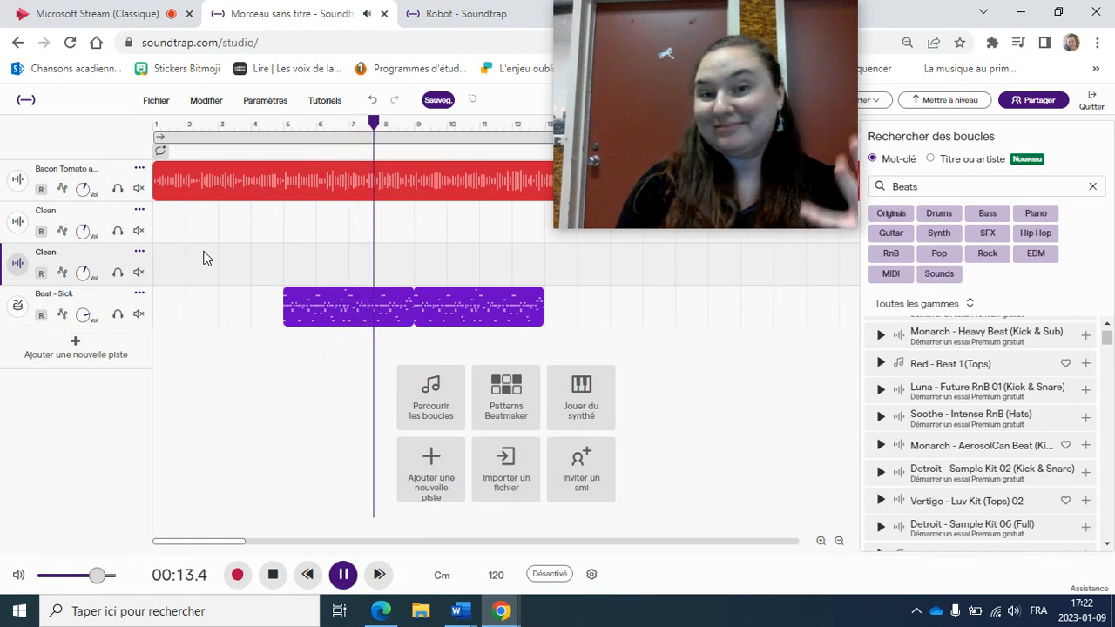
{"action": "left_click", "coordinate": [345, 575]}
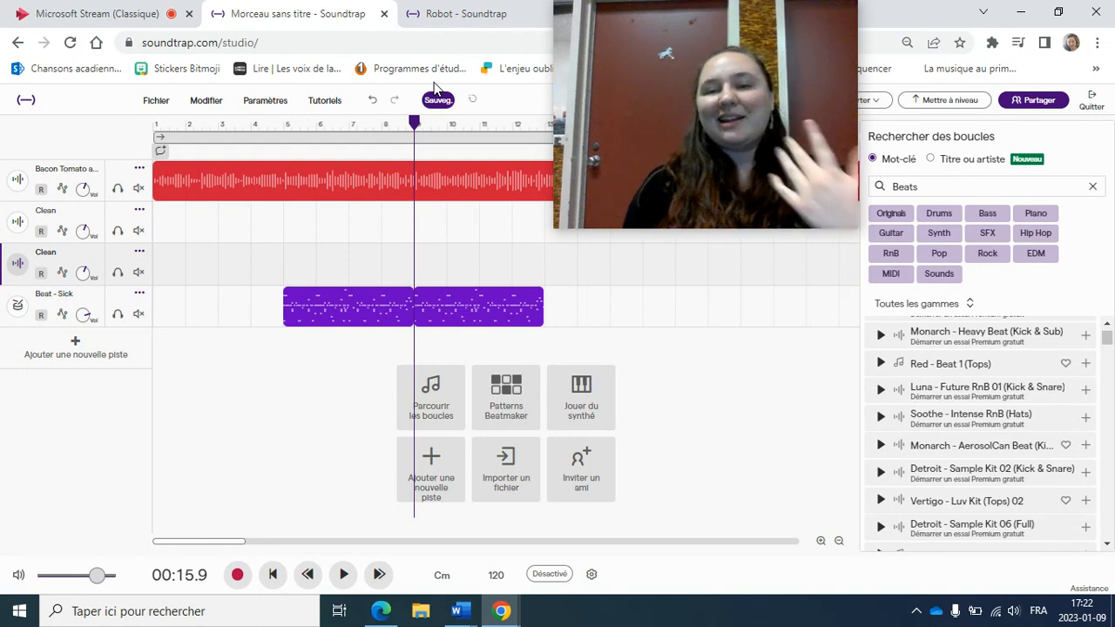
{"action": "left_click", "coordinate": [479, 312]}
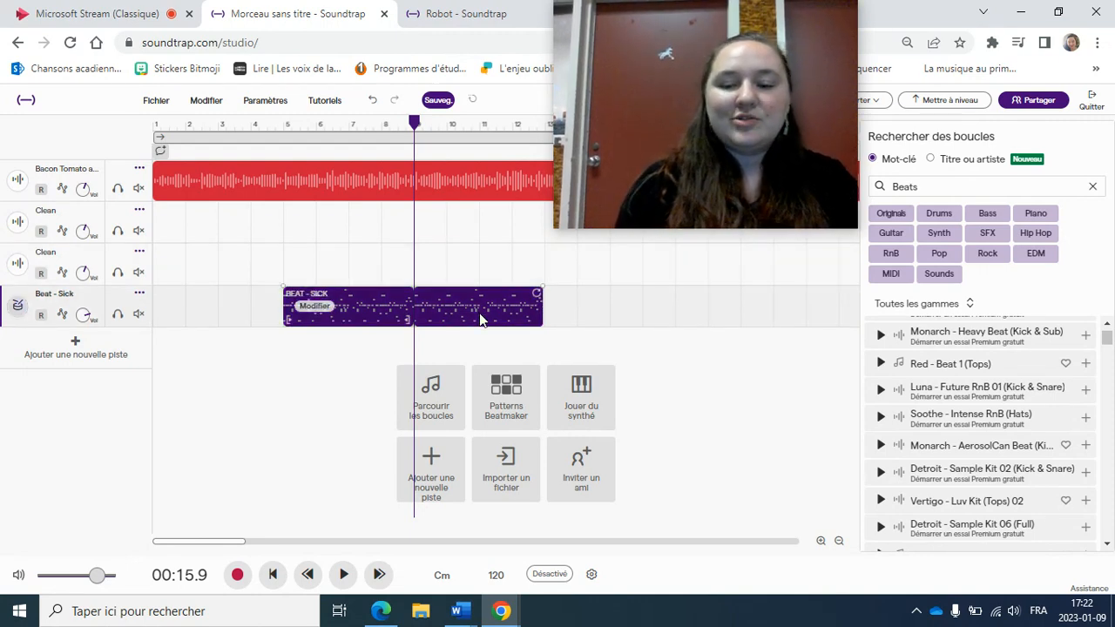
{"action": "key", "text": "Delete"}
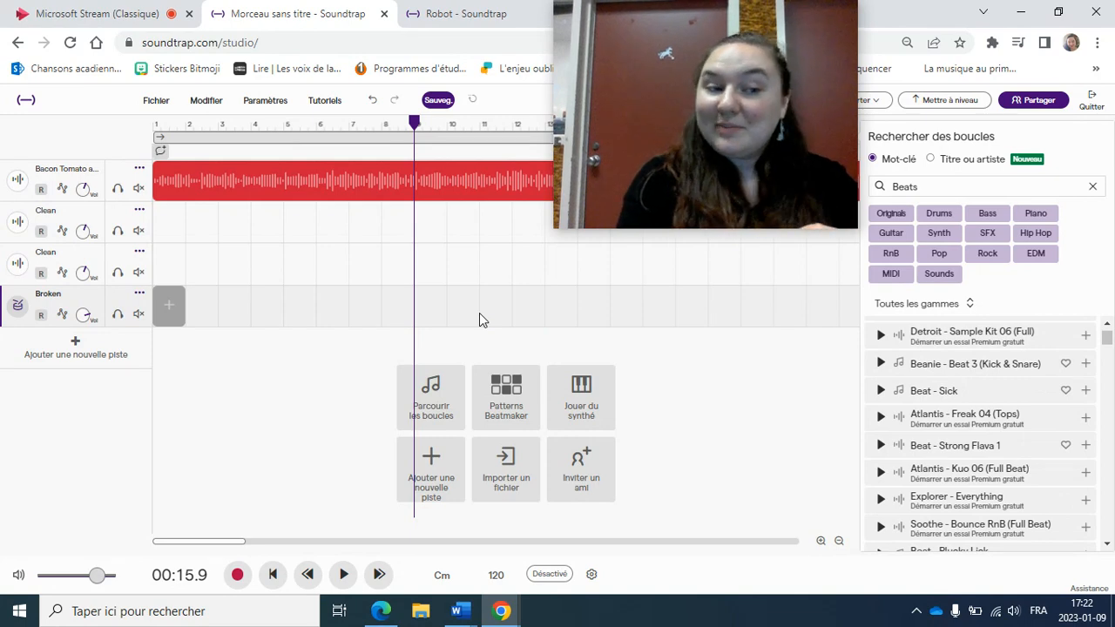
Add a new voice/audio recording track, keeping the Computer Mic Enhancer voice preset.
{"action": "left_click", "coordinate": [102, 354]}
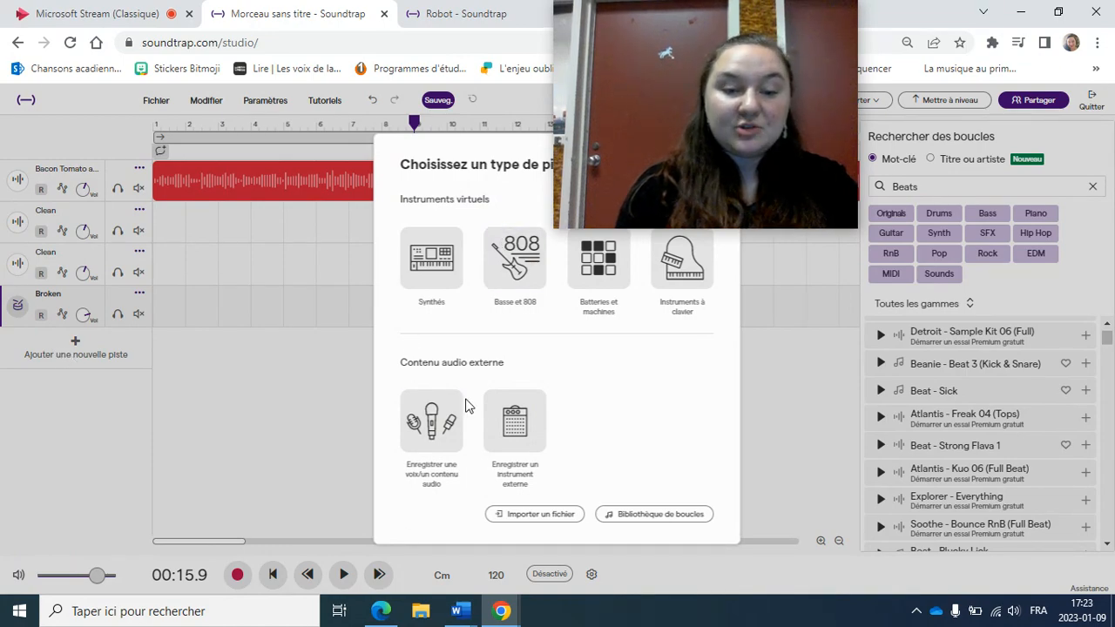
{"action": "left_click", "coordinate": [433, 440]}
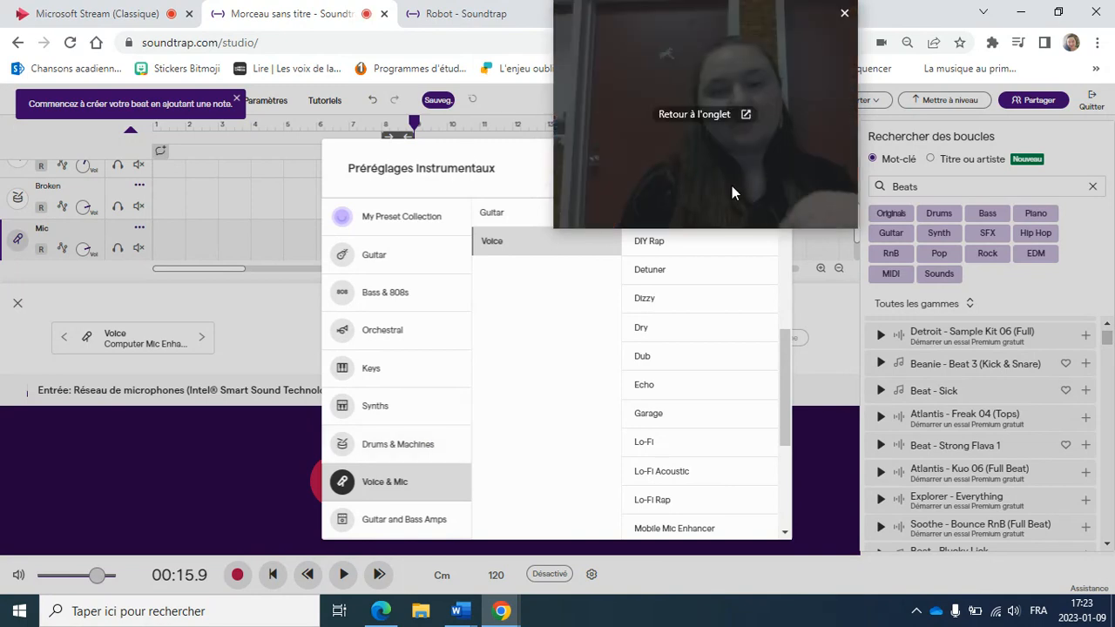
{"action": "left_click_drag", "start_coordinate": [731, 186], "coordinate": [986, 239]}
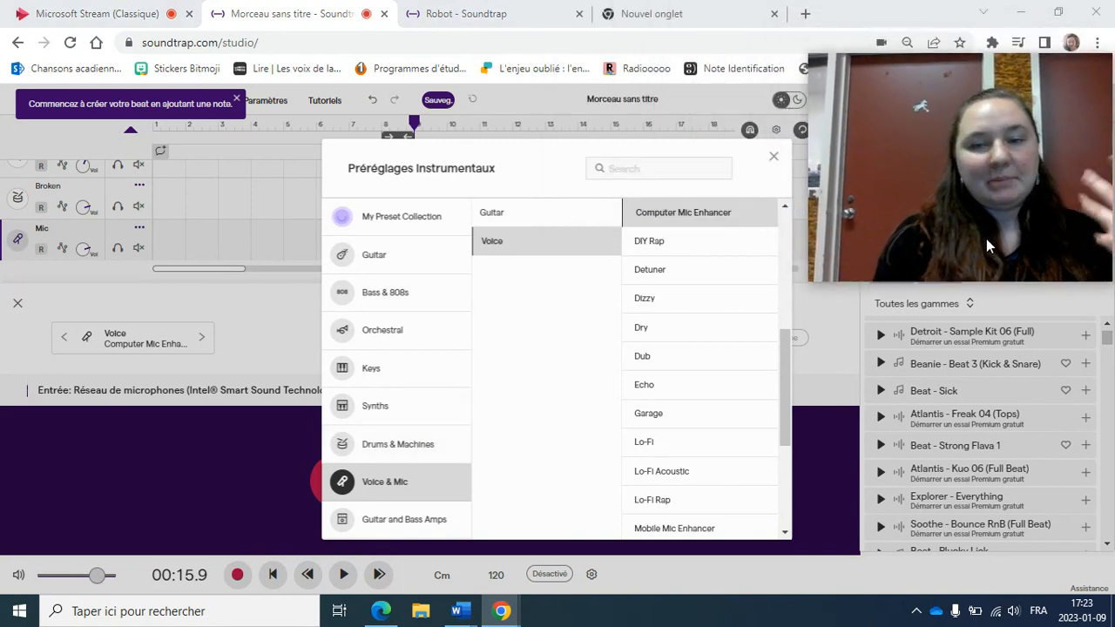
{"action": "left_click", "coordinate": [772, 158]}
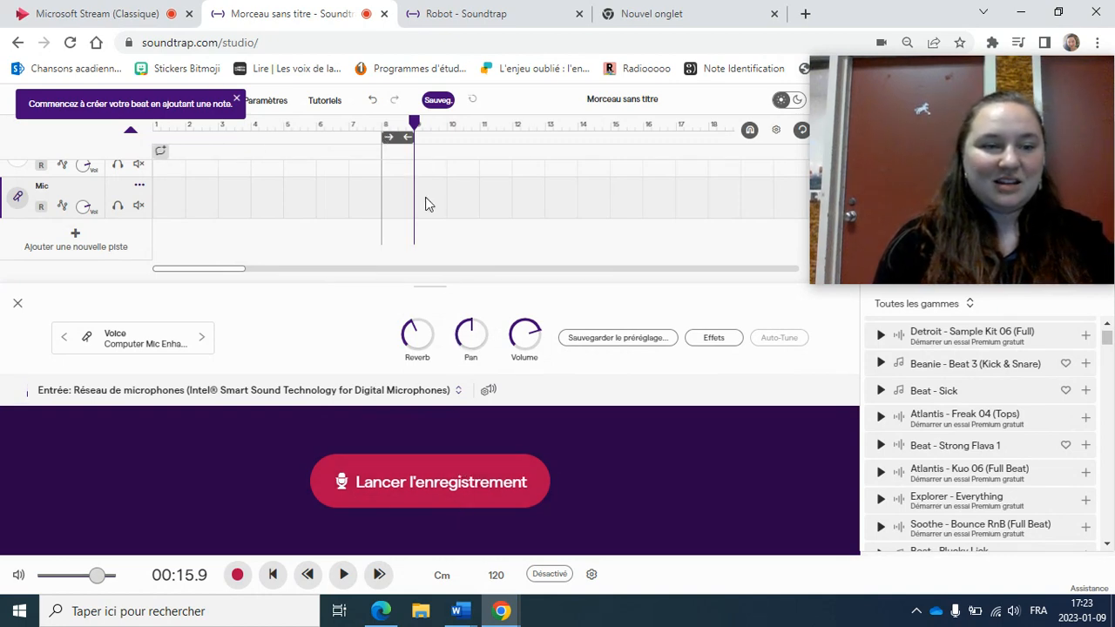
Return the playhead to the start of the project and turn off the loop range.
{"action": "scroll", "coordinate": [424, 204], "scroll_direction": "up", "scroll_amount": 1}
{"action": "scroll", "coordinate": [475, 185], "scroll_direction": "up", "scroll_amount": 2}
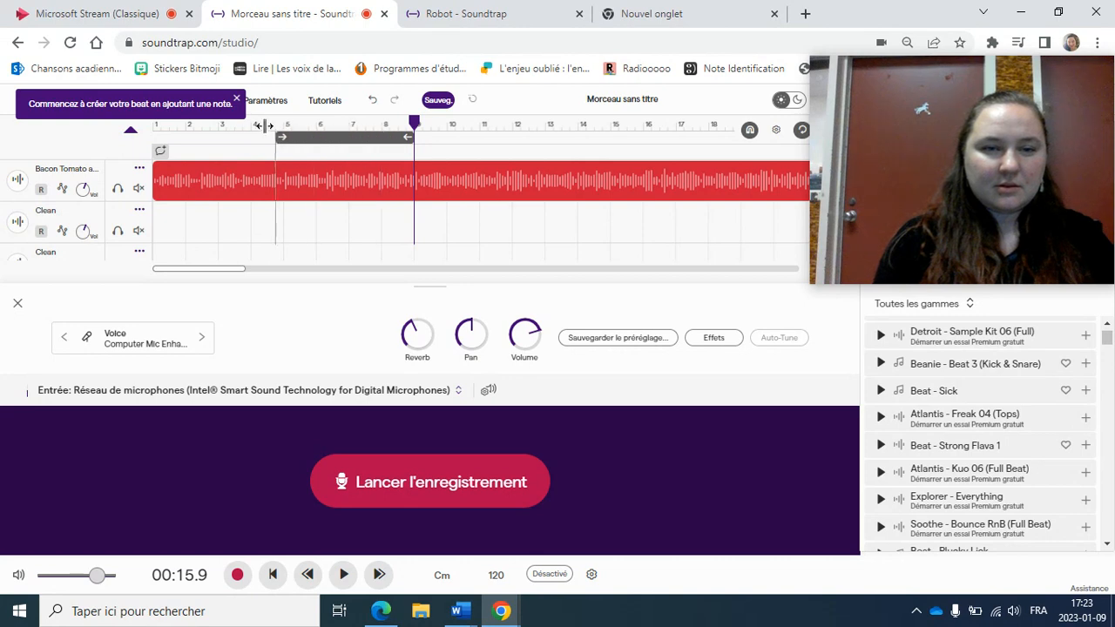
{"action": "left_click_drag", "start_coordinate": [264, 125], "coordinate": [157, 128]}
{"action": "left_click", "coordinate": [204, 140]}
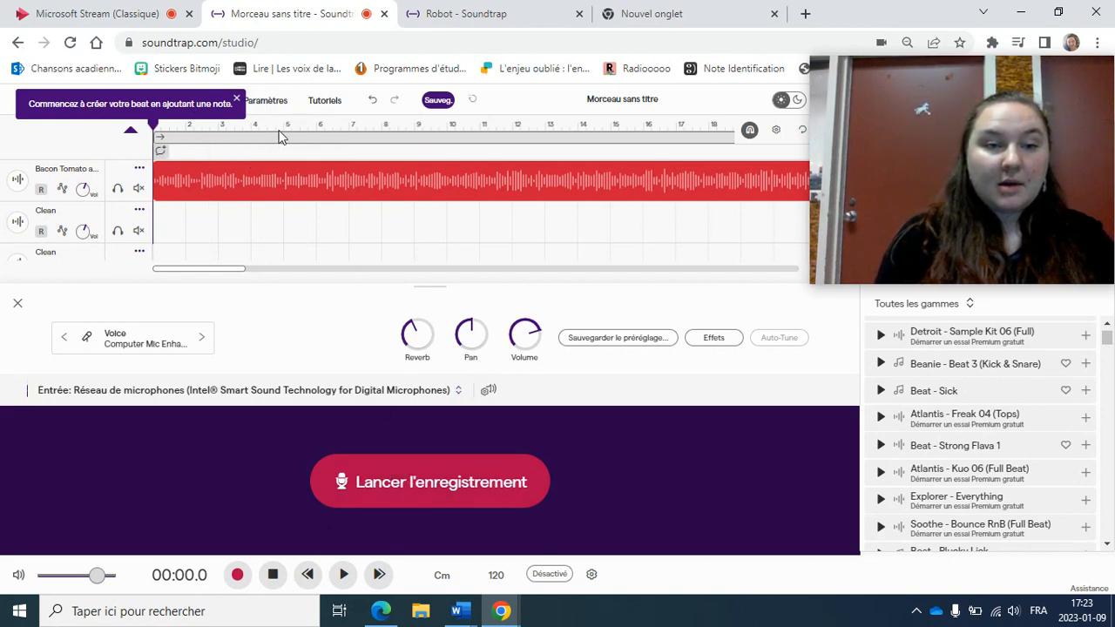
Record about 21 seconds of voice on the Mic track from the start of the project and stop the recording.
{"action": "left_click", "coordinate": [395, 482]}
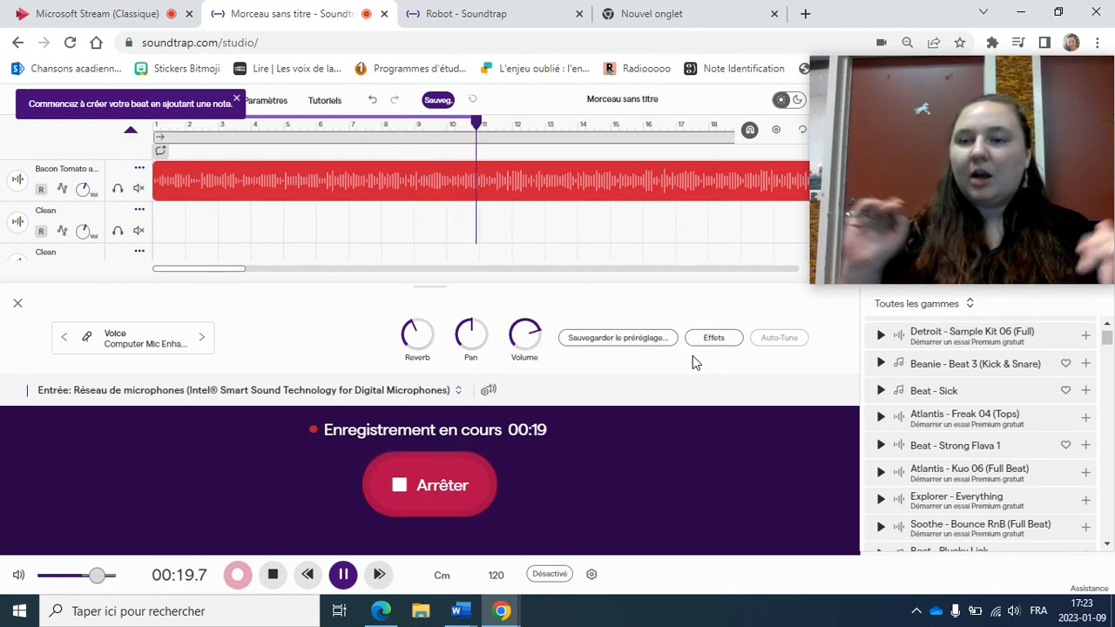
{"action": "left_click", "coordinate": [456, 488]}
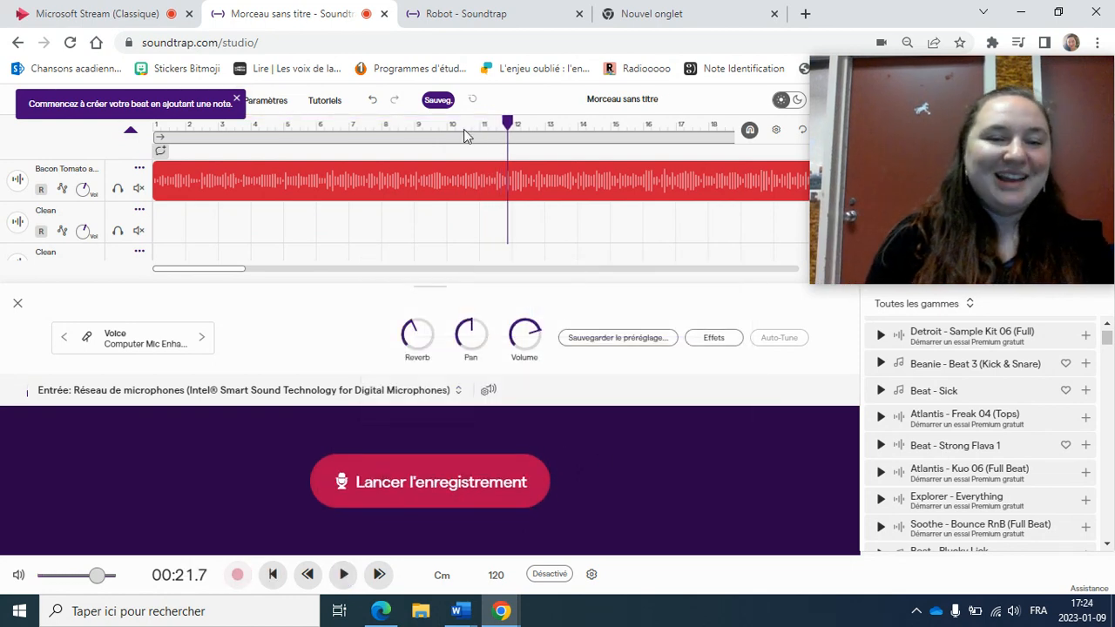
{"action": "scroll", "coordinate": [378, 209], "scroll_direction": "down", "scroll_amount": 2}
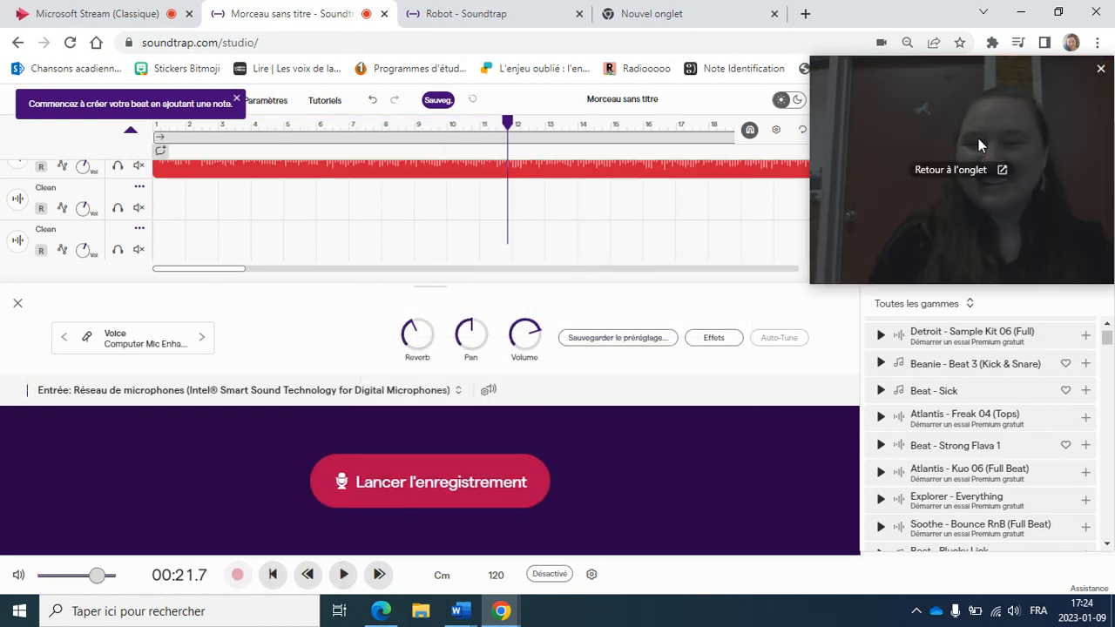
{"action": "left_click_drag", "start_coordinate": [979, 138], "coordinate": [376, 110]}
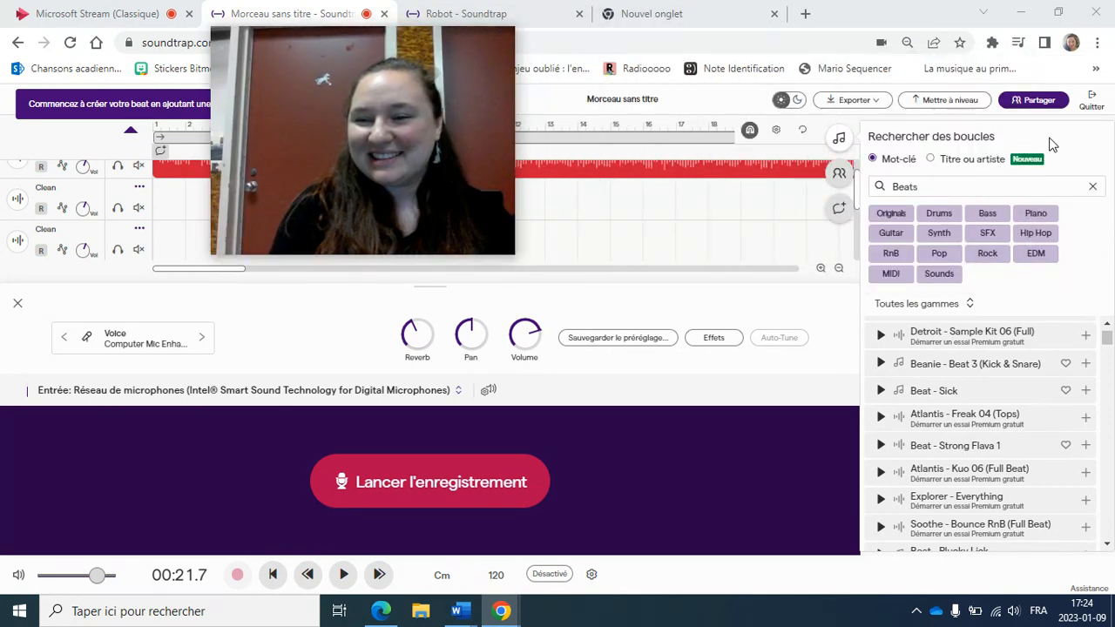
Hide the loop browser and the voice recording editor so all the tracks are in view.
{"action": "left_click", "coordinate": [840, 139]}
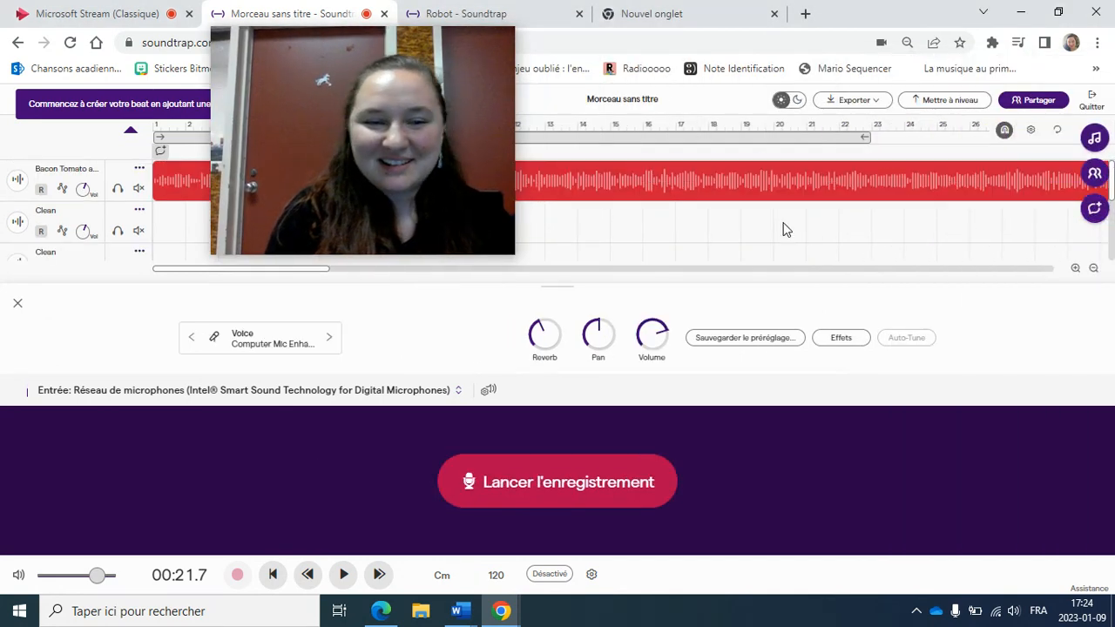
{"action": "left_click", "coordinate": [17, 303]}
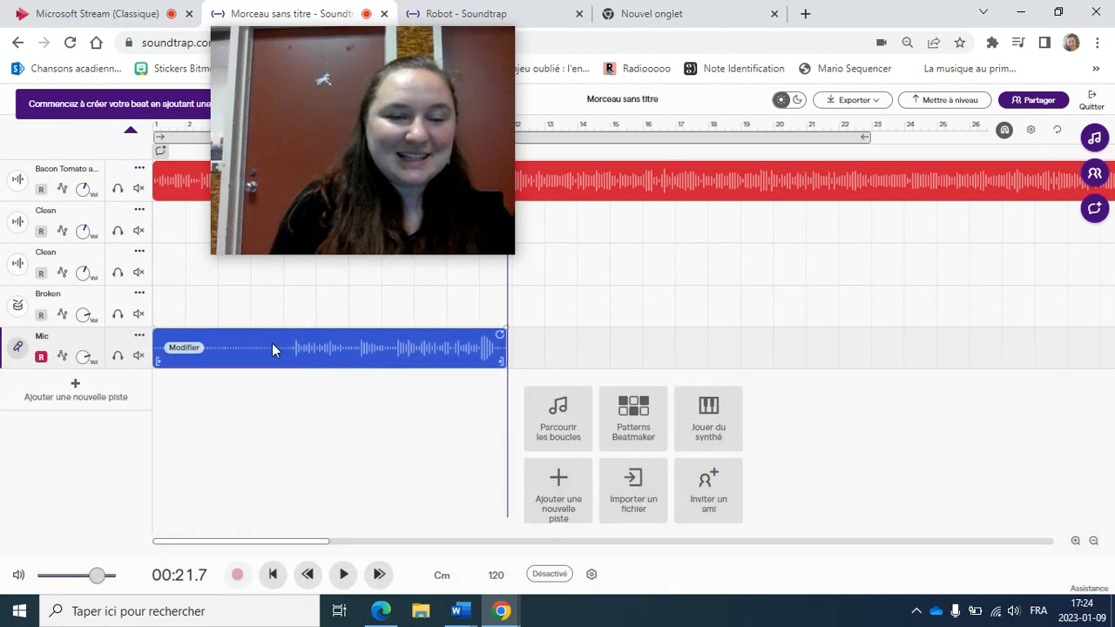
{"action": "left_click_drag", "start_coordinate": [474, 140], "coordinate": [971, 273]}
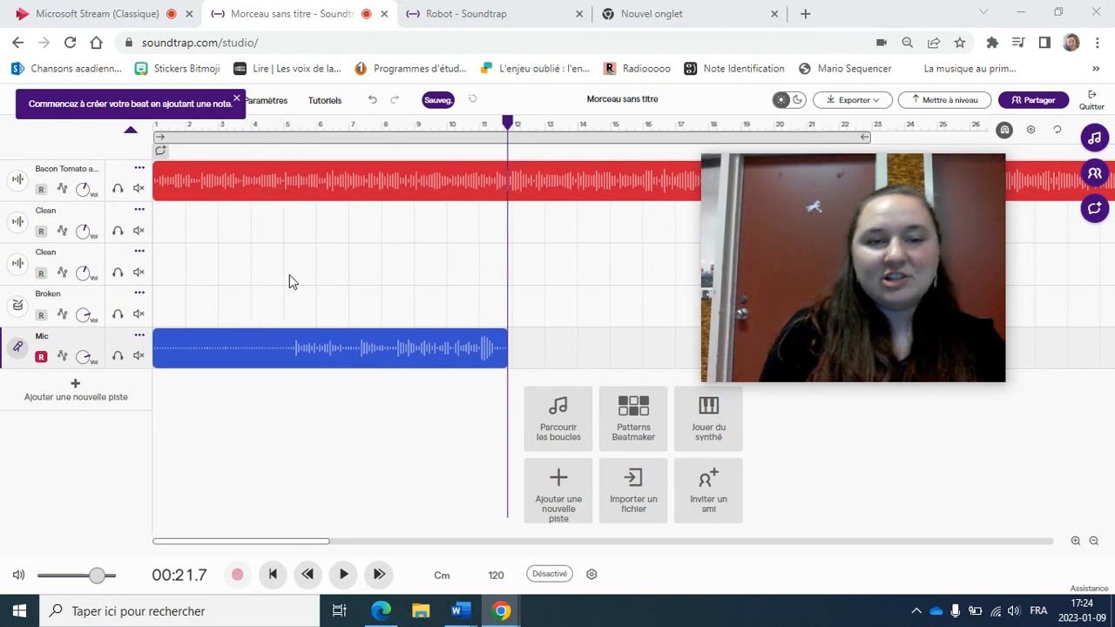
Trim the silent opening of the Mic recording to just after bar 5 and play the project to check it.
{"action": "left_click", "coordinate": [506, 127]}
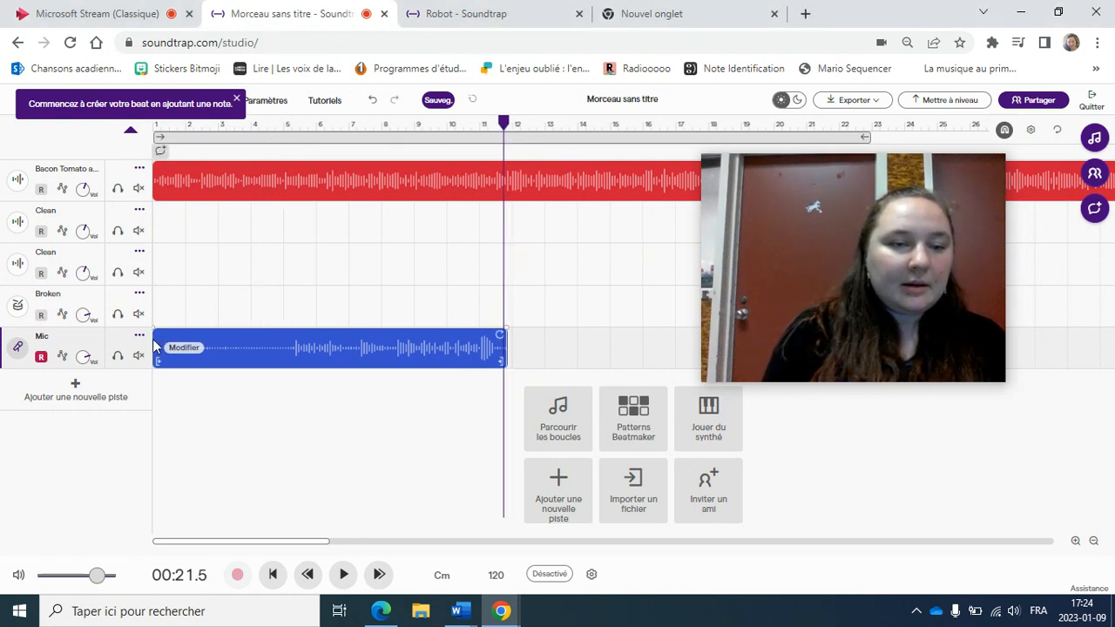
{"action": "left_click_drag", "start_coordinate": [155, 338], "coordinate": [284, 334]}
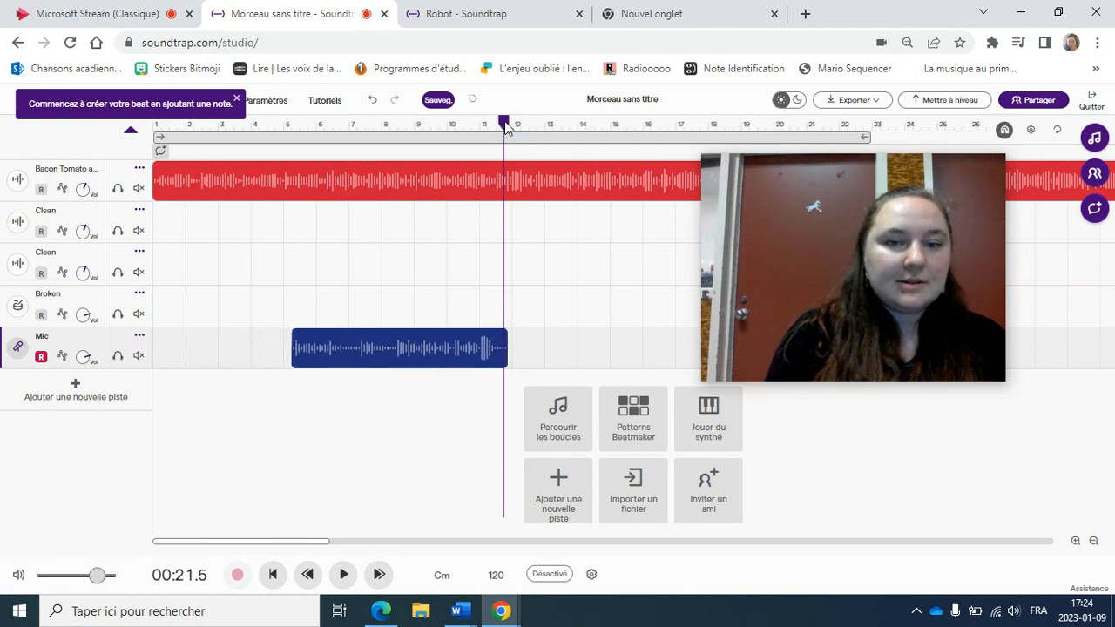
{"action": "left_click_drag", "start_coordinate": [506, 125], "coordinate": [186, 160]}
{"action": "key", "text": "space"}
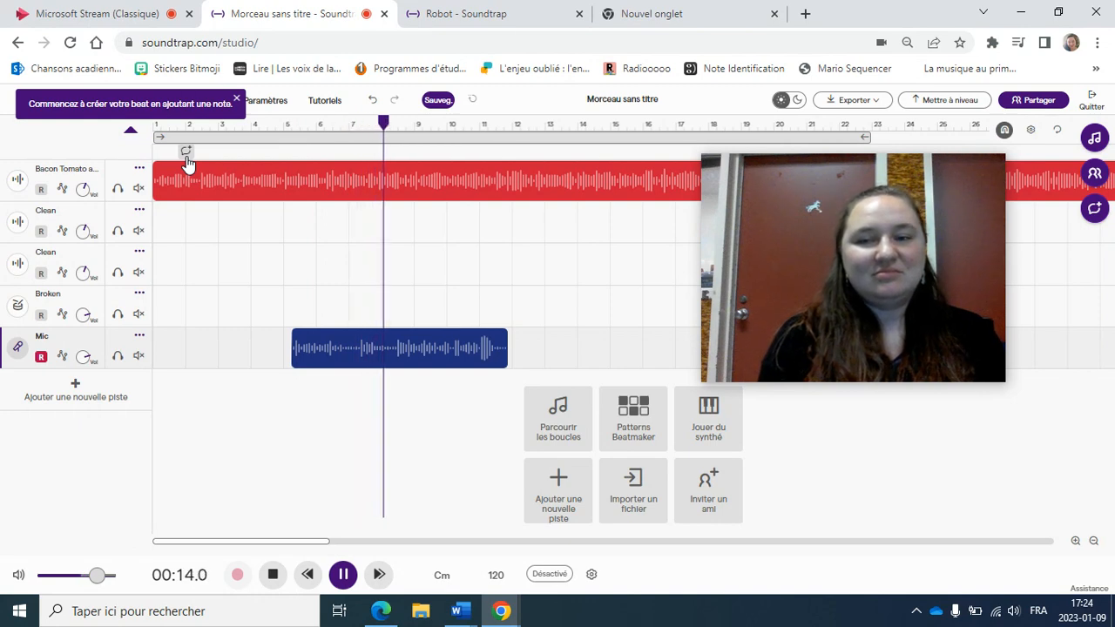
{"action": "left_click", "coordinate": [344, 575]}
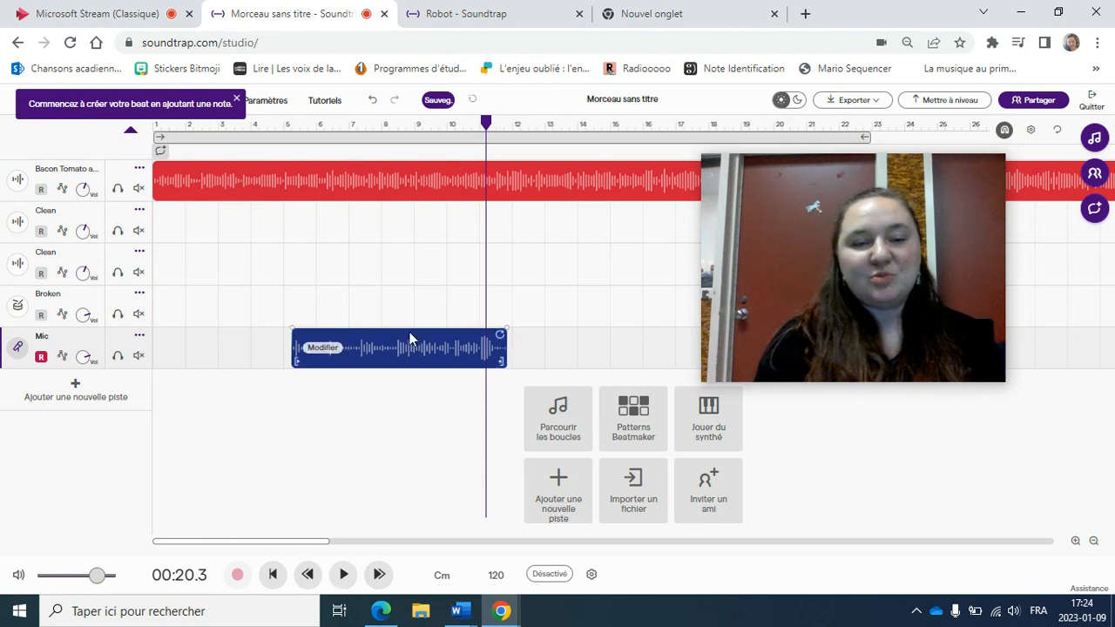
Move the Mic region slightly earlier to start at bar 5, and play from bar 3 to check the timing.
{"action": "left_click_drag", "start_coordinate": [409, 333], "coordinate": [402, 339]}
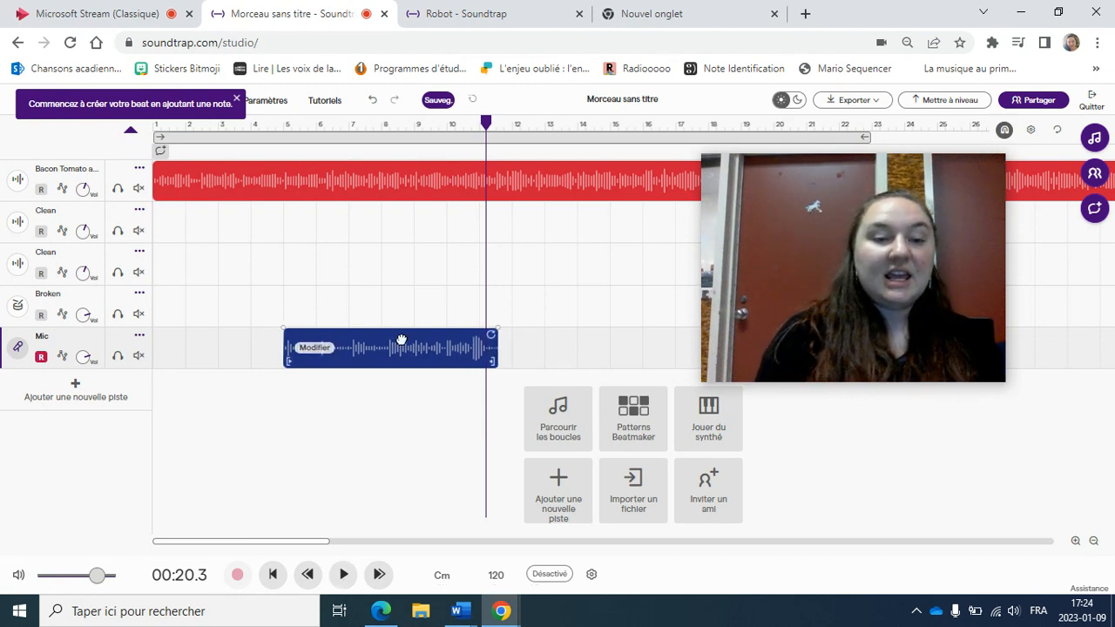
{"action": "left_click", "coordinate": [218, 279]}
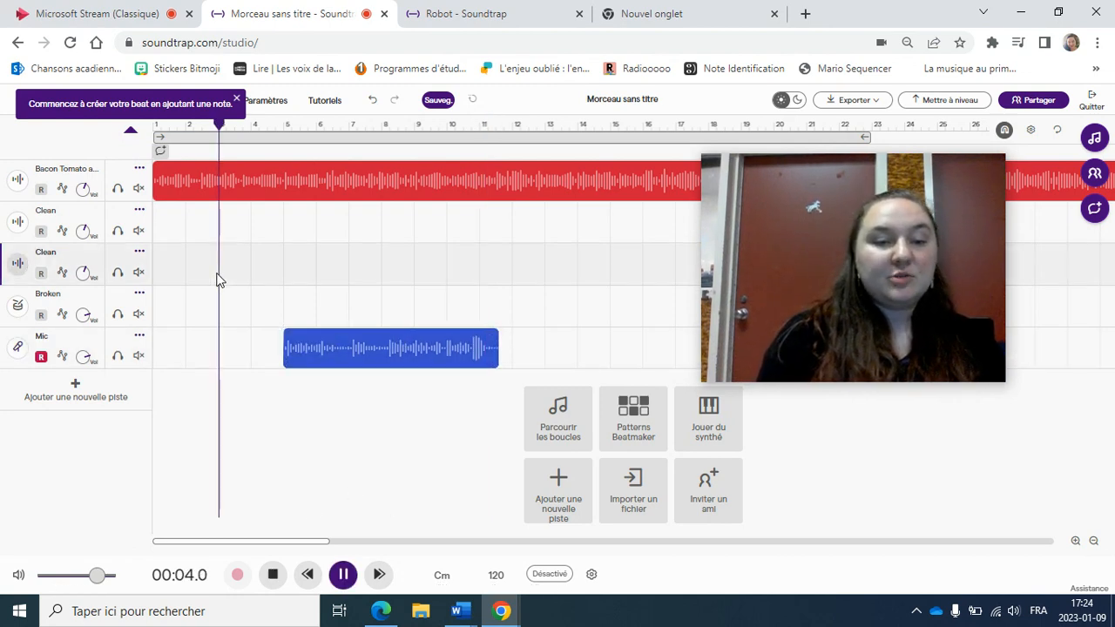
{"action": "left_click", "coordinate": [83, 8]}
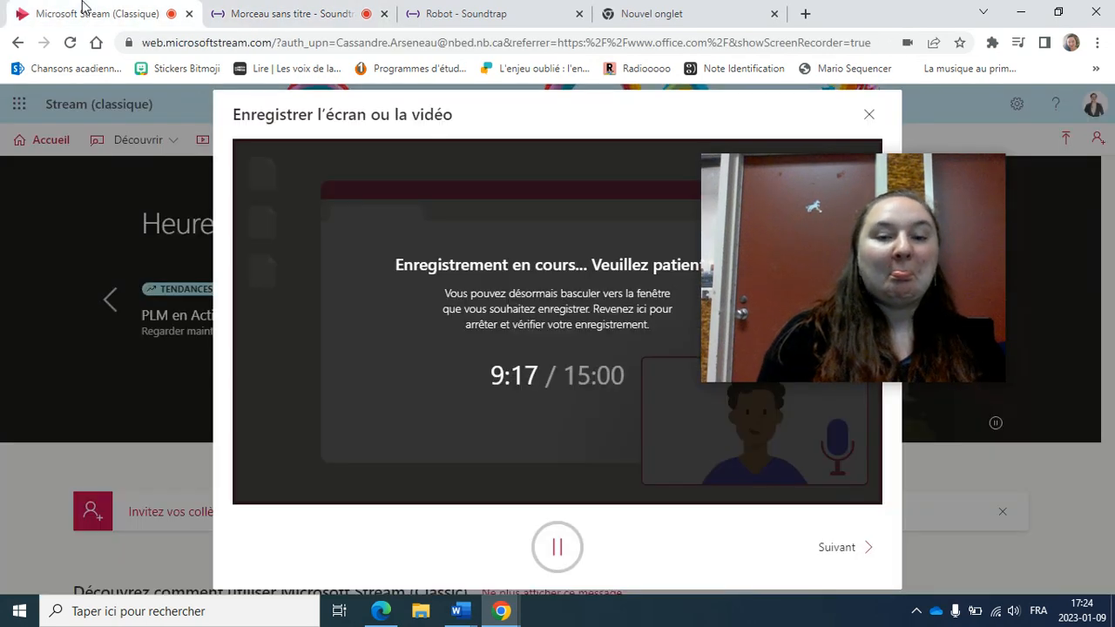
{"action": "left_click", "coordinate": [341, 13]}
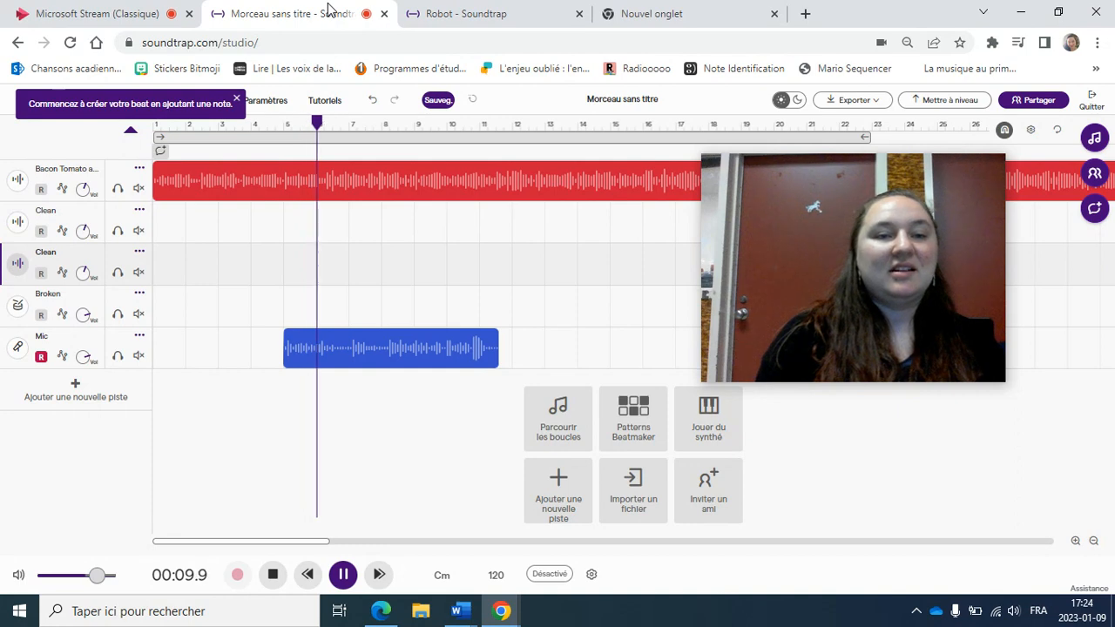
{"action": "left_click", "coordinate": [343, 574]}
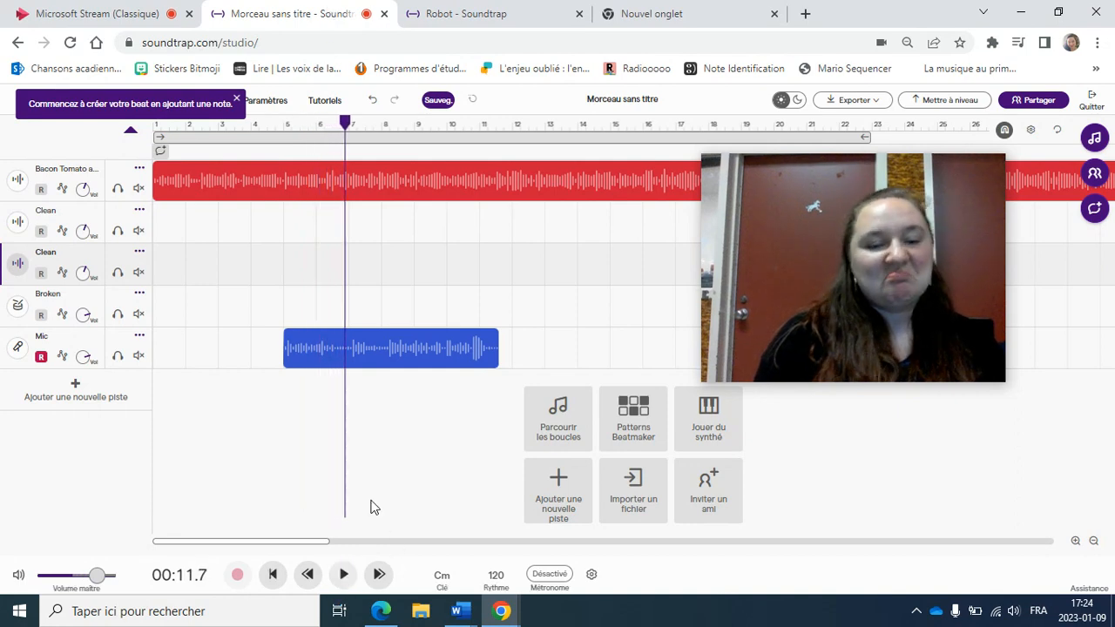
Nudge the Mic region slightly later in the zoomed-in timeline so it starts at about 8.2 seconds.
{"action": "left_click", "coordinate": [403, 357]}
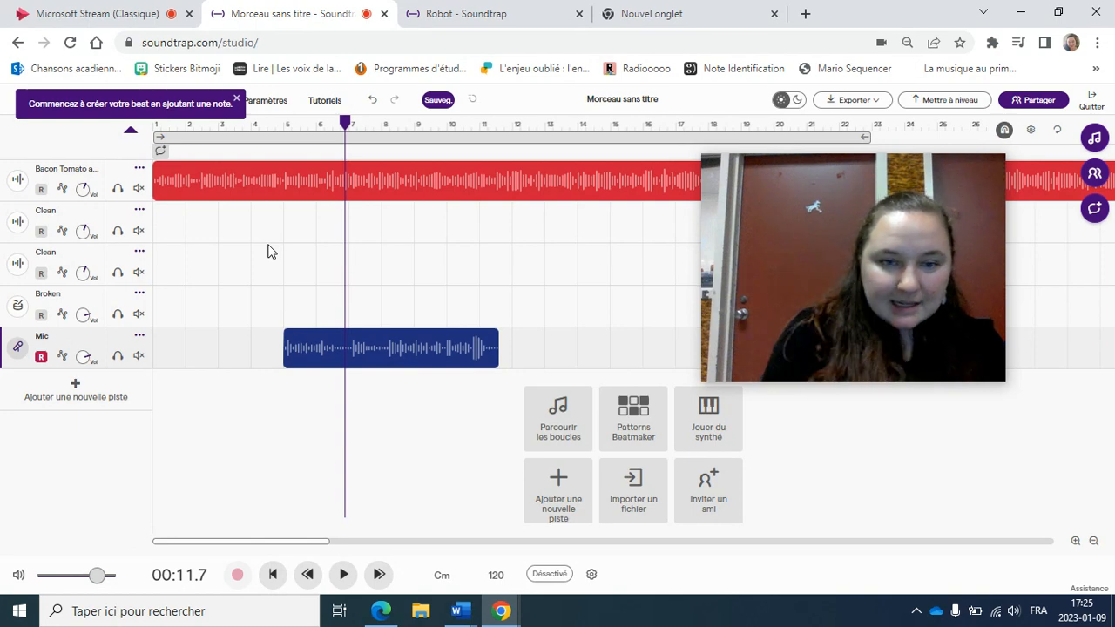
{"action": "scroll", "coordinate": [269, 252], "scroll_direction": "up", "scroll_amount": 5}
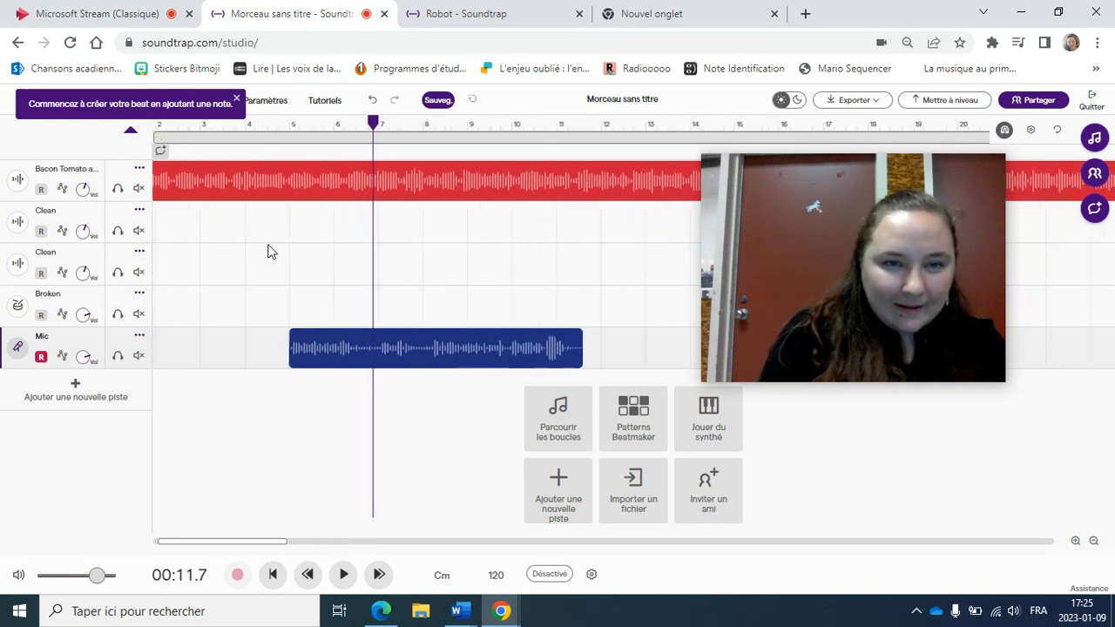
{"action": "scroll", "coordinate": [268, 252], "scroll_direction": "up", "scroll_amount": 4}
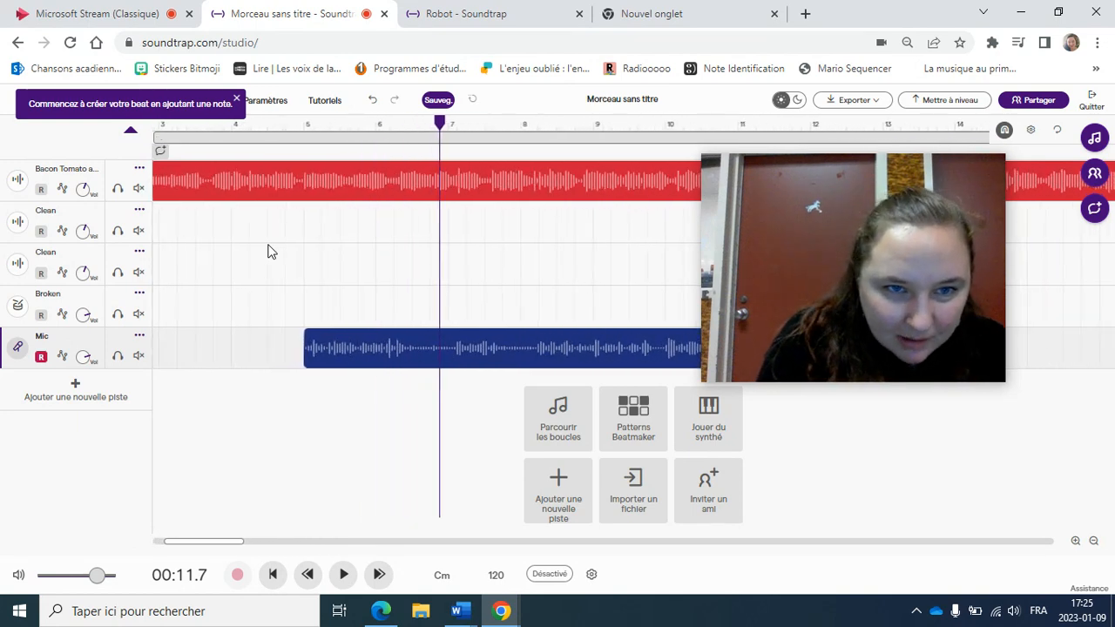
{"action": "scroll", "coordinate": [269, 252], "scroll_direction": "up", "scroll_amount": 2}
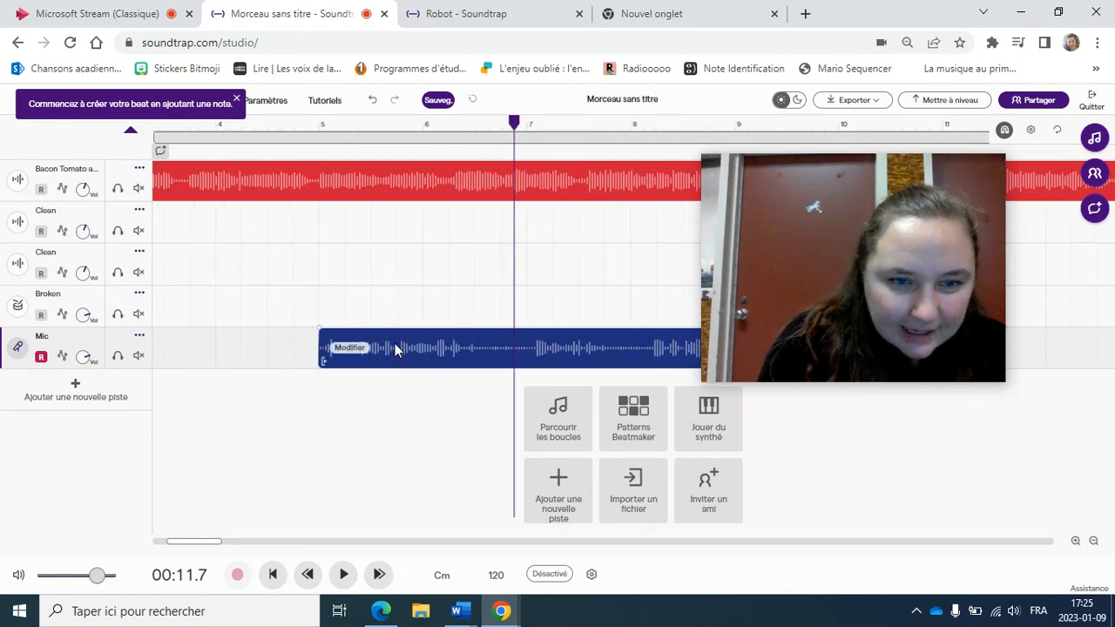
{"action": "left_click_drag", "start_coordinate": [396, 345], "coordinate": [410, 348]}
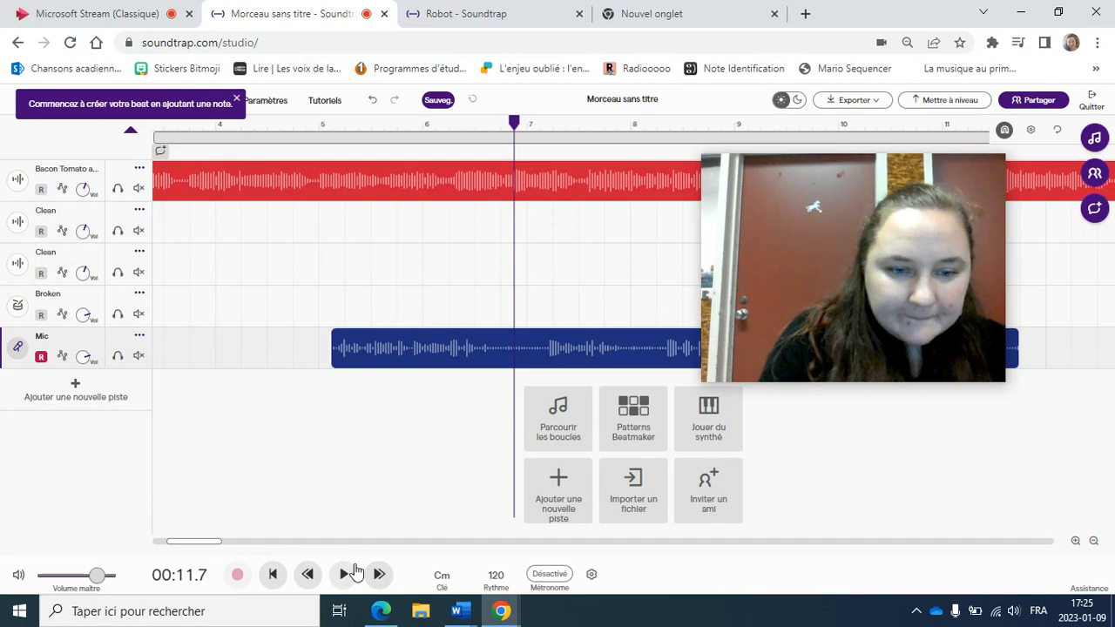
Add an empty pattern region about one bar long on the Broken drum track around bar 5 and close its pattern editor.
{"action": "left_click", "coordinate": [259, 253]}
{"action": "double_click", "coordinate": [307, 296]}
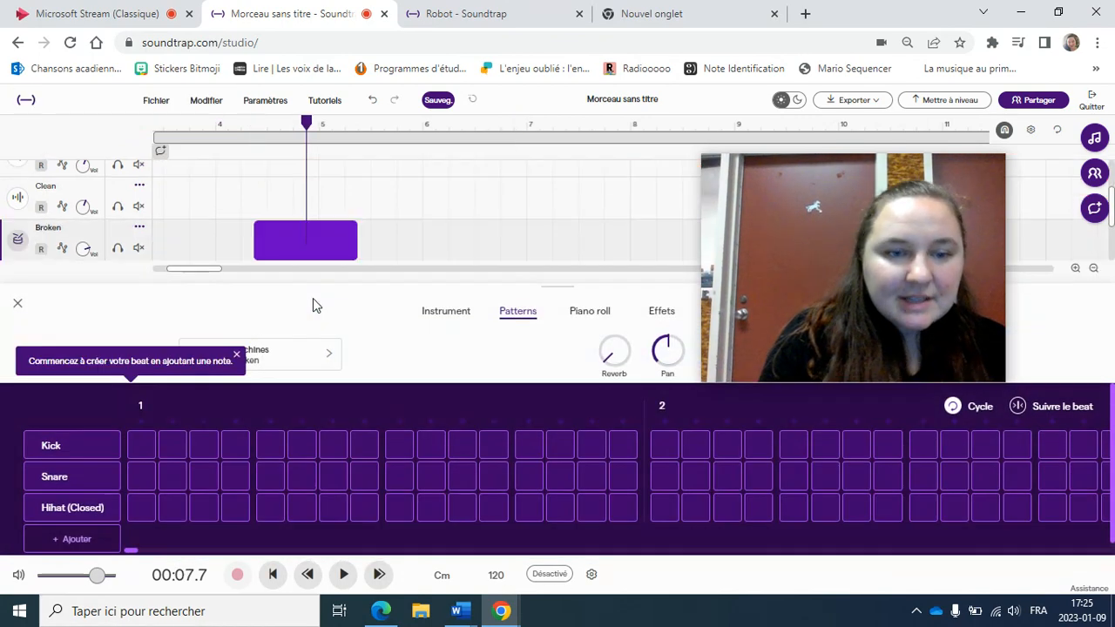
{"action": "left_click", "coordinate": [17, 305]}
Play the voice with the rock loop from the start of the Mic region, and pause playback.
{"action": "left_click", "coordinate": [333, 390]}
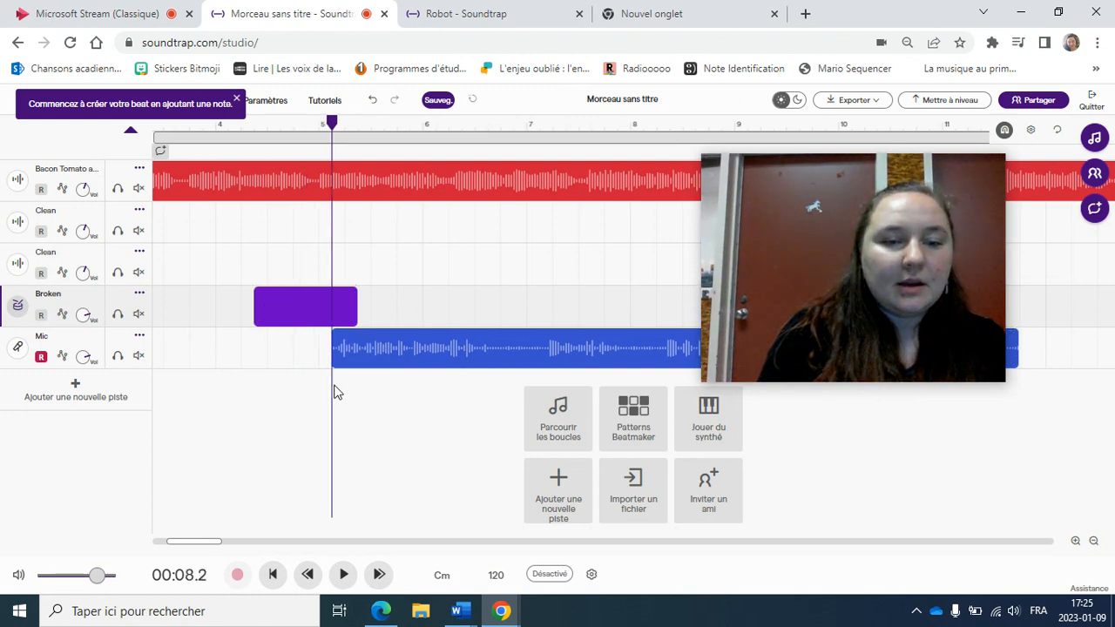
{"action": "key", "text": "space"}
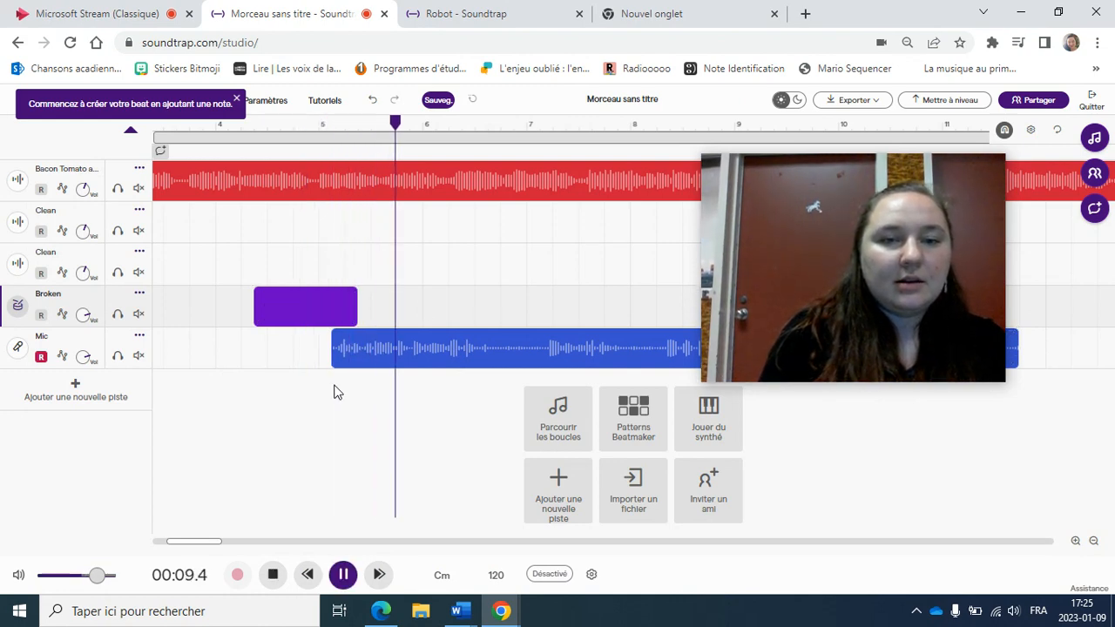
{"action": "left_click", "coordinate": [345, 573]}
Shift the Mic region slightly later again and play from just before it to check the sync with the loop.
{"action": "left_click_drag", "start_coordinate": [464, 362], "coordinate": [480, 360]}
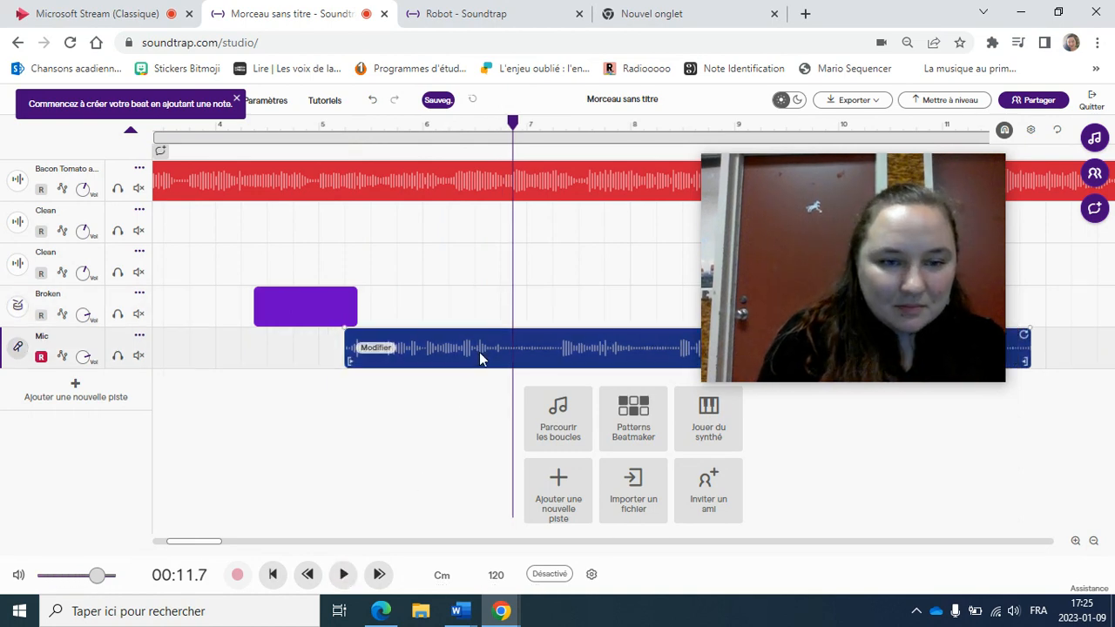
{"action": "left_click", "coordinate": [329, 344]}
{"action": "key", "text": "space"}
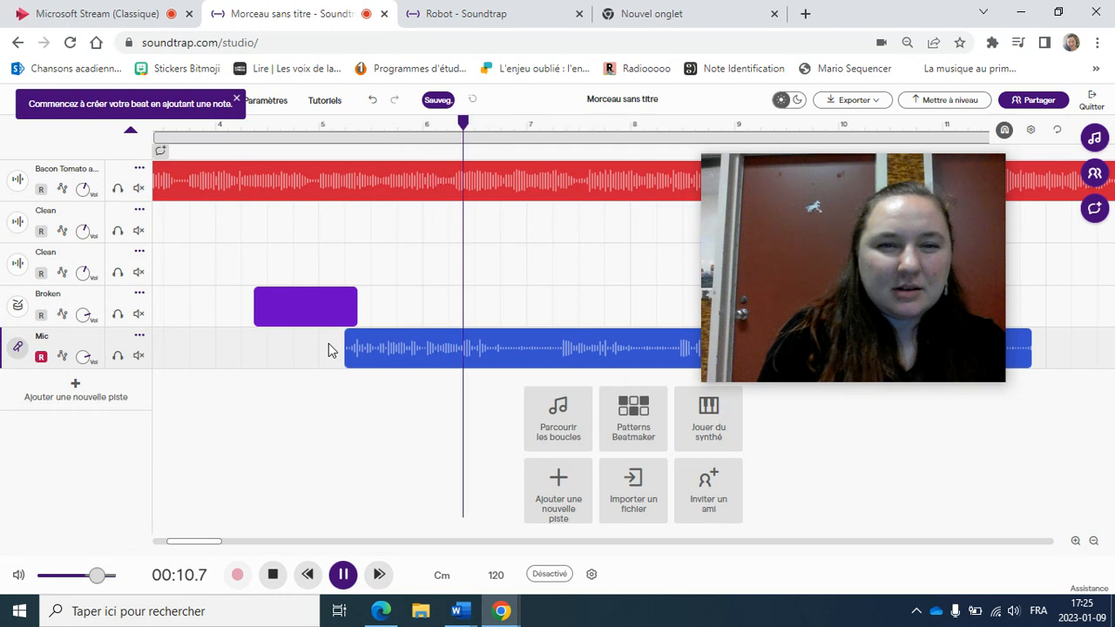
{"action": "left_click", "coordinate": [345, 573]}
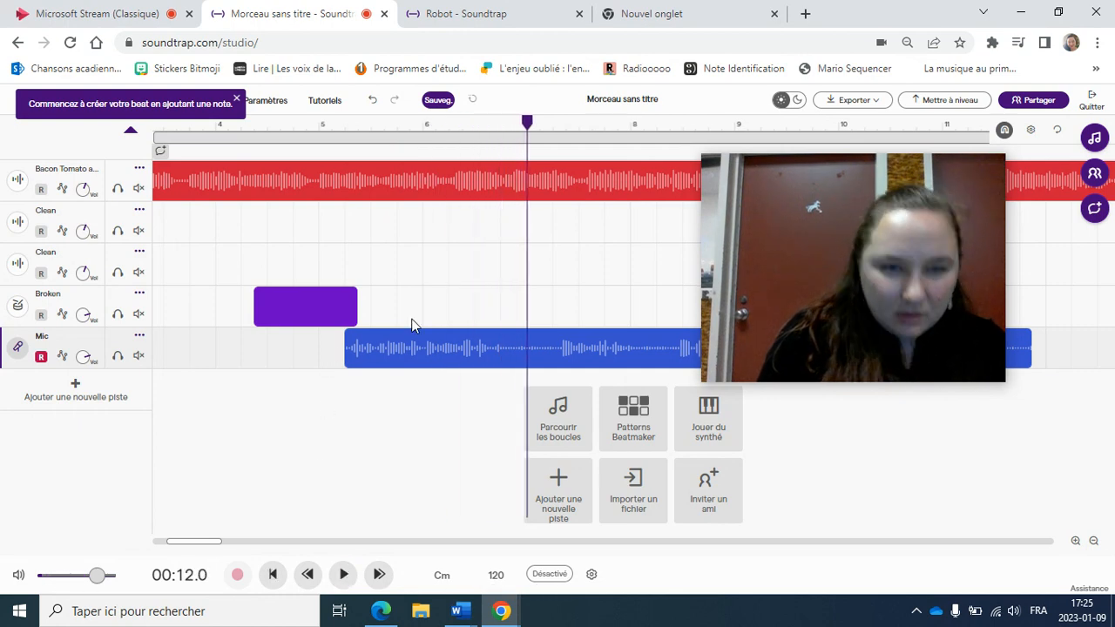
Fine-tune the Mic region a little later at higher zoom and play from about 8.2 seconds to check the timing.
{"action": "scroll", "coordinate": [413, 325], "scroll_direction": "up", "scroll_amount": 5}
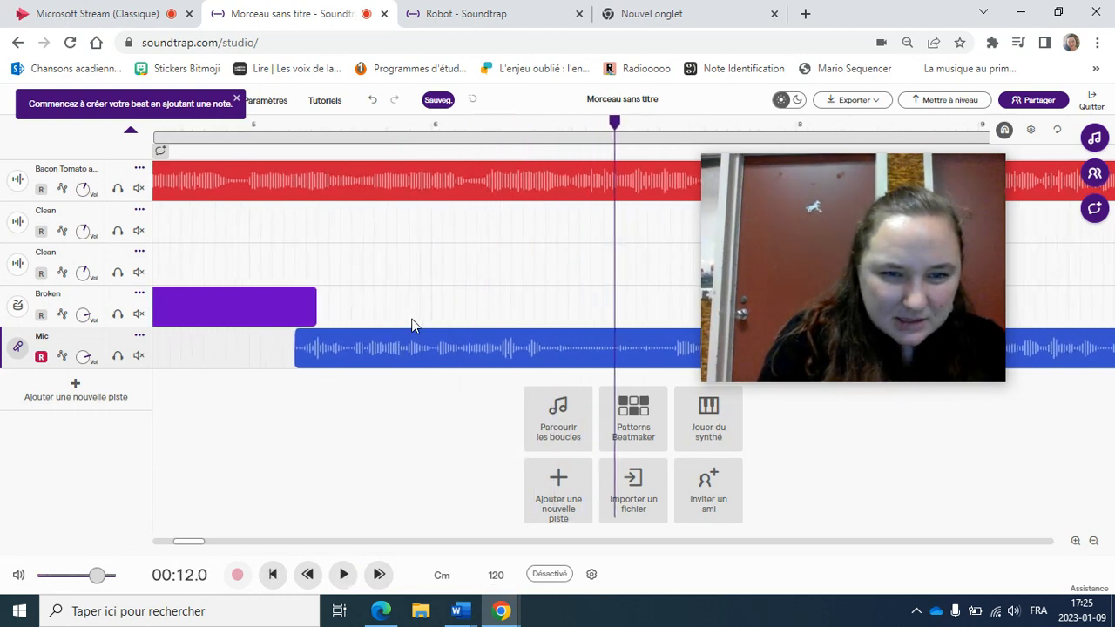
{"action": "left_click_drag", "start_coordinate": [399, 342], "coordinate": [409, 349]}
{"action": "left_click", "coordinate": [275, 356]}
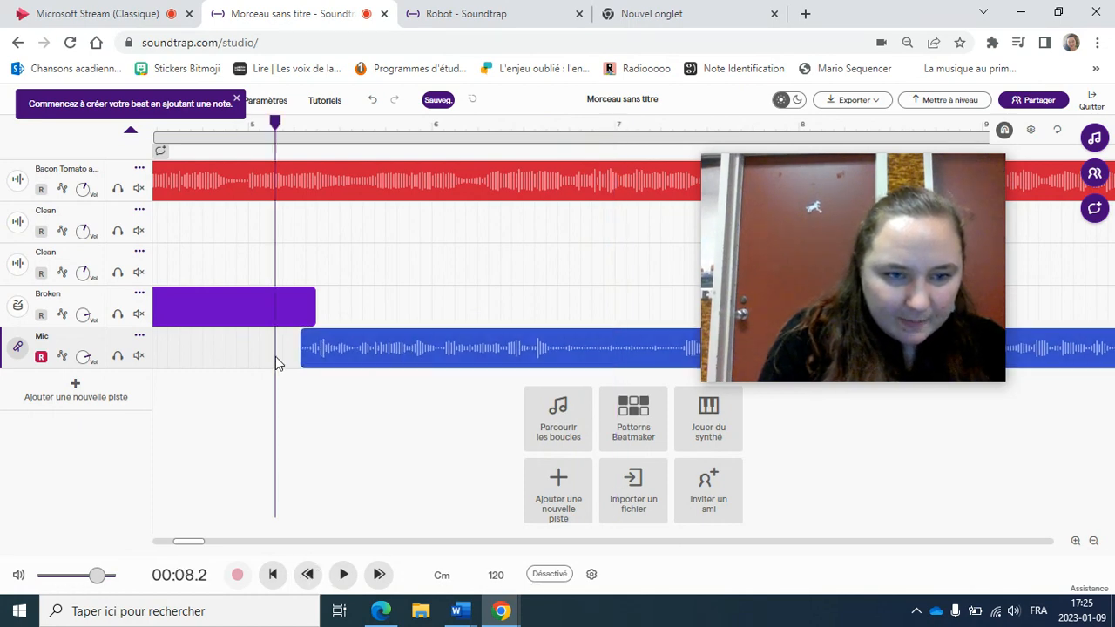
{"action": "key", "text": "space"}
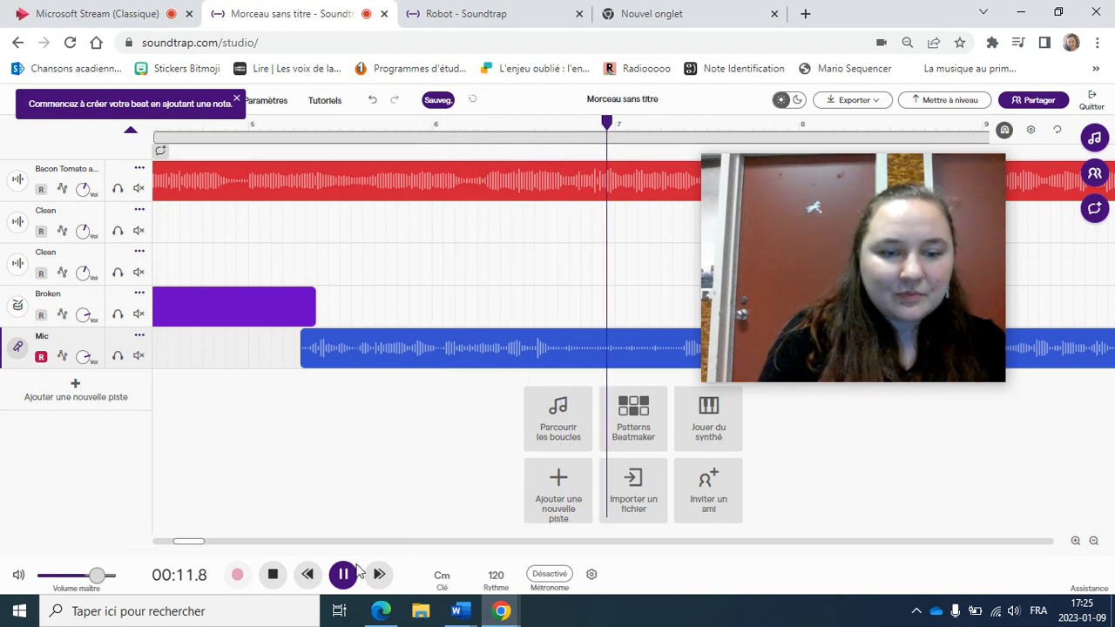
{"action": "key", "text": "space"}
Move the Mic region later to line up with the end of the Broken region, and listen to the result.
{"action": "left_click_drag", "start_coordinate": [456, 342], "coordinate": [472, 343]}
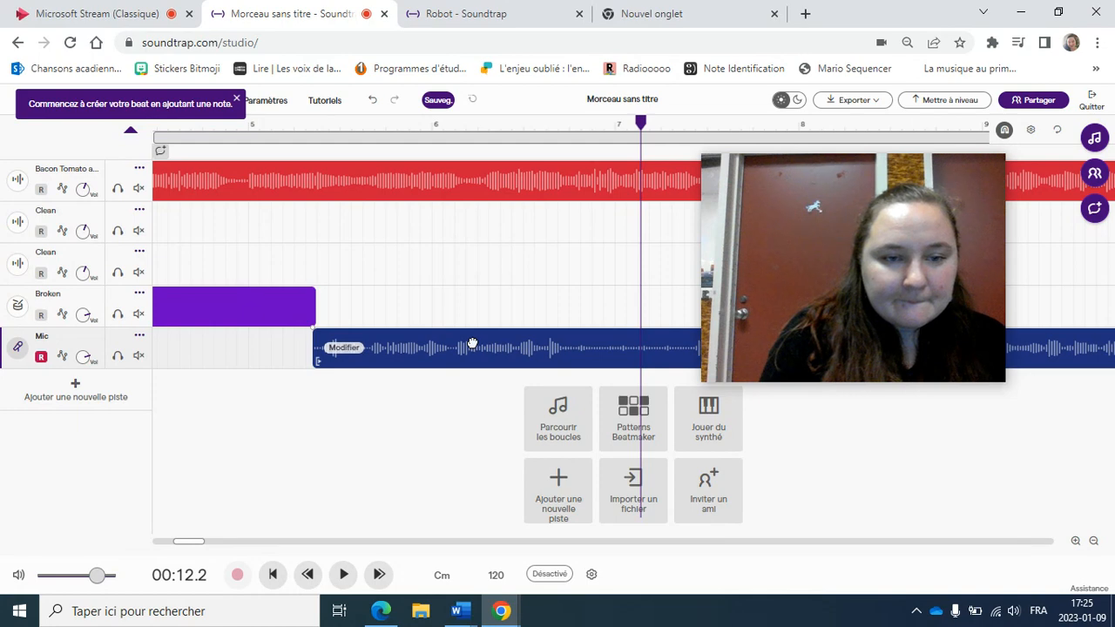
{"action": "left_click", "coordinate": [305, 370]}
{"action": "key", "text": "space"}
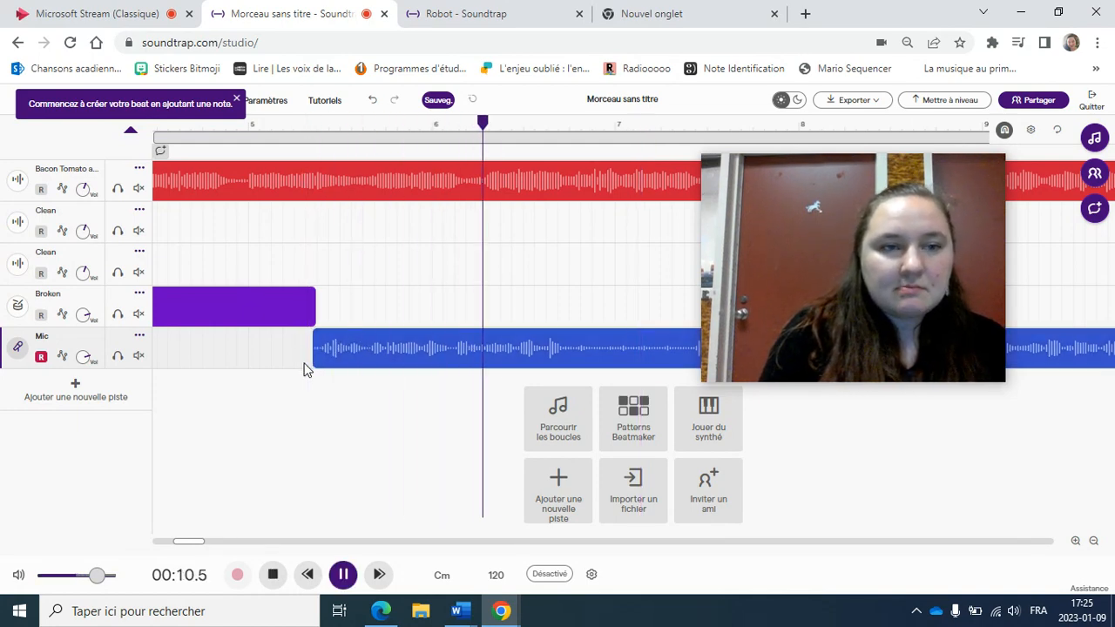
{"action": "left_click", "coordinate": [342, 579]}
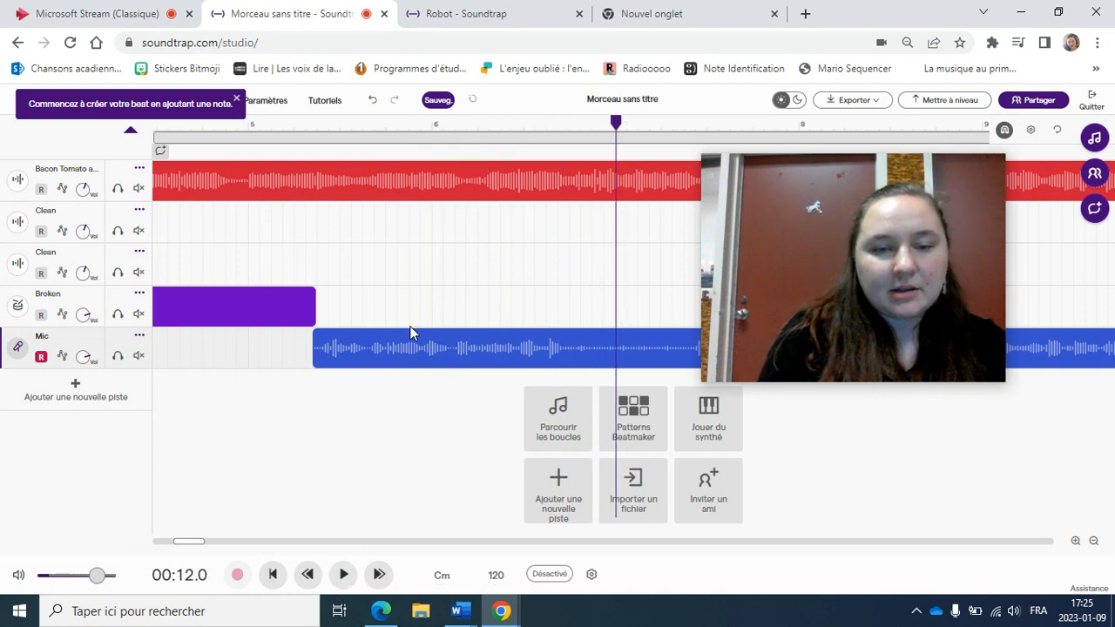
Pull the Mic region back slightly earlier, and play from just before it to check the alignment.
{"action": "left_click_drag", "start_coordinate": [410, 329], "coordinate": [401, 334]}
{"action": "left_click", "coordinate": [280, 372]}
{"action": "key", "text": "space"}
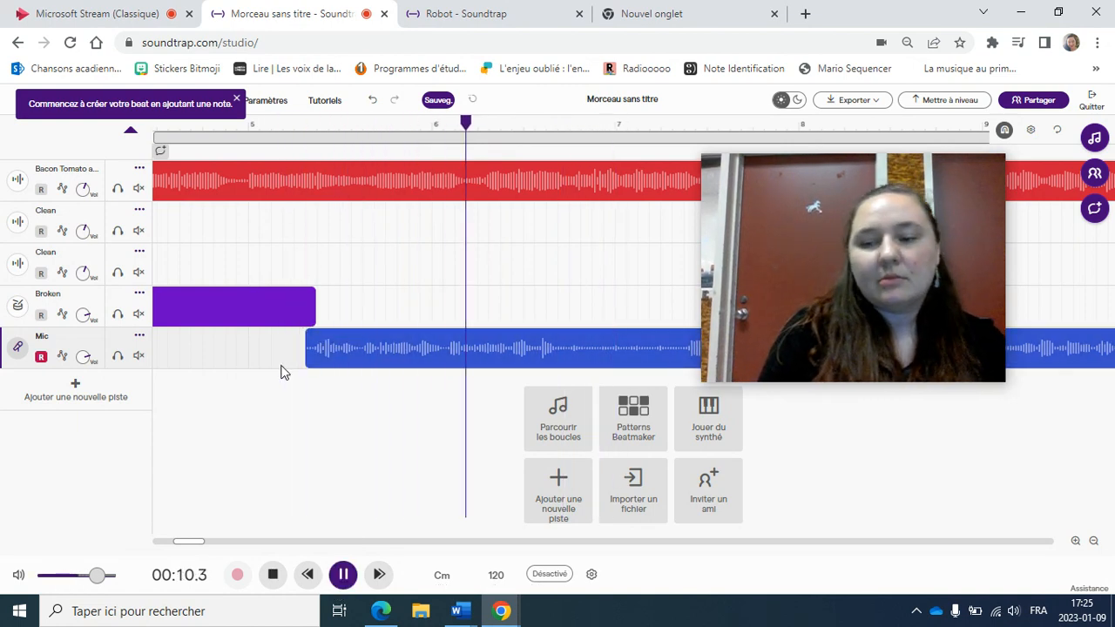
{"action": "left_click", "coordinate": [347, 573]}
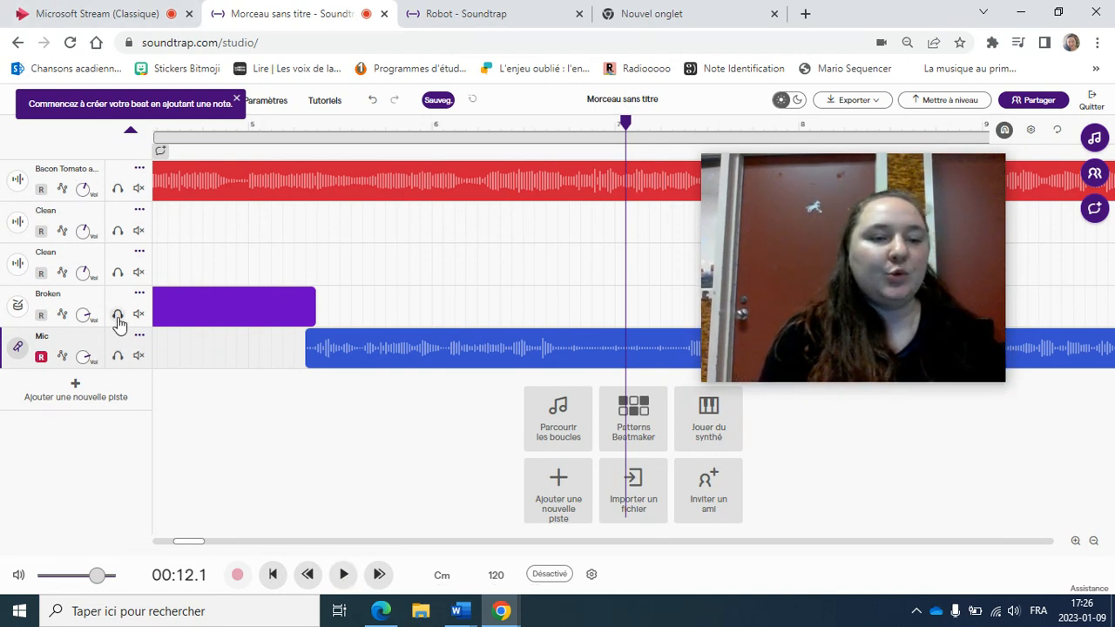
Rename the untitled project as "Exemple pour ma chaine YouTube" and save it.
{"action": "left_click", "coordinate": [234, 94]}
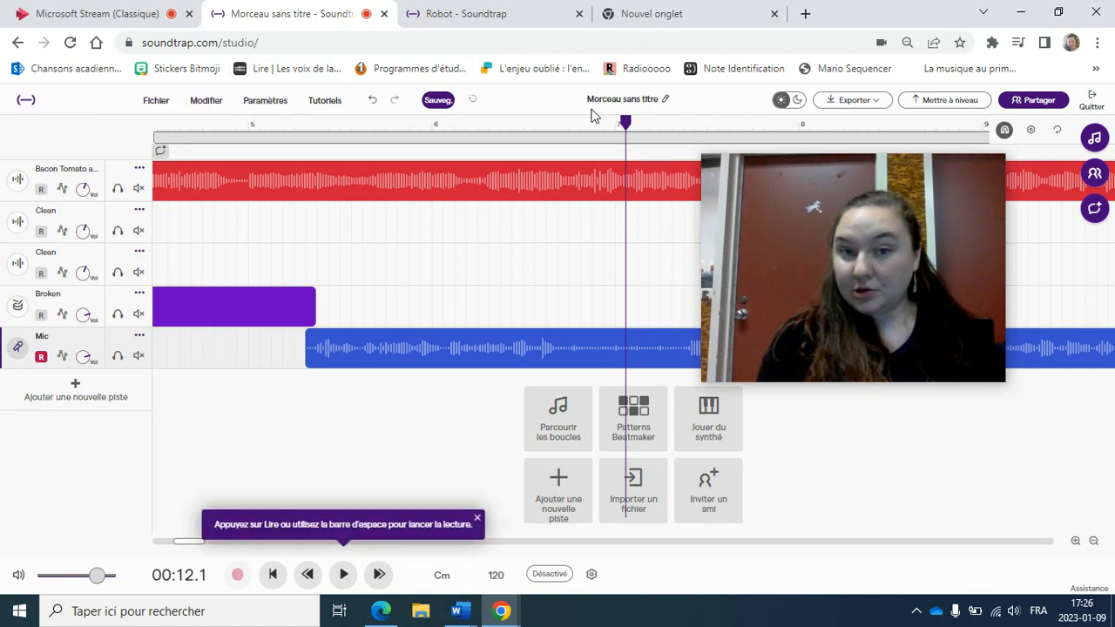
{"action": "left_click", "coordinate": [622, 100]}
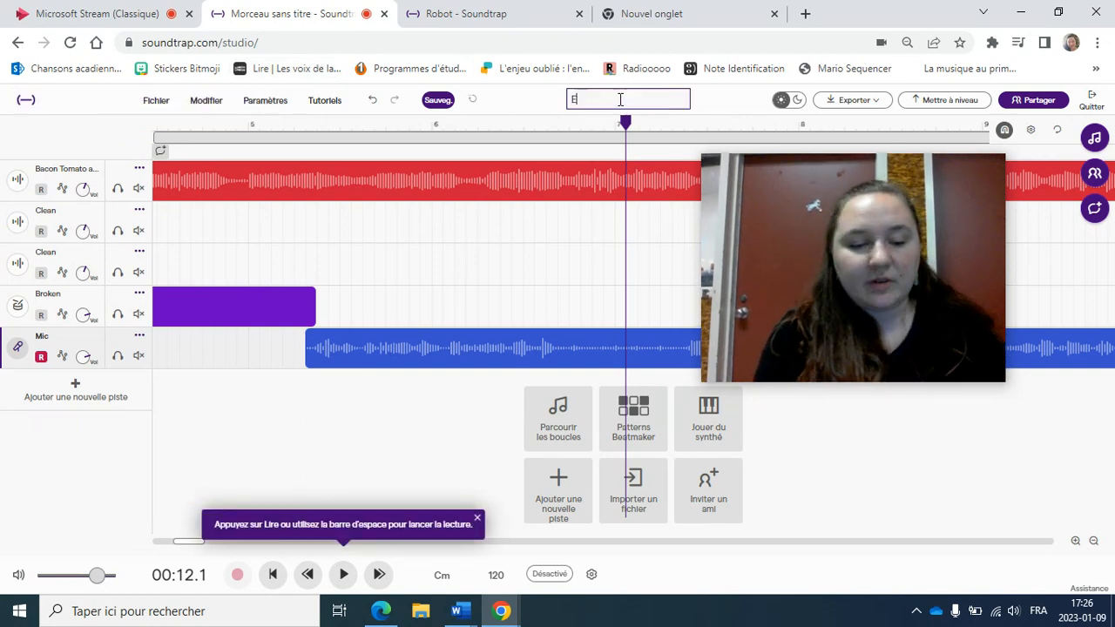
{"action": "type", "text": "Exemple pour ma"}
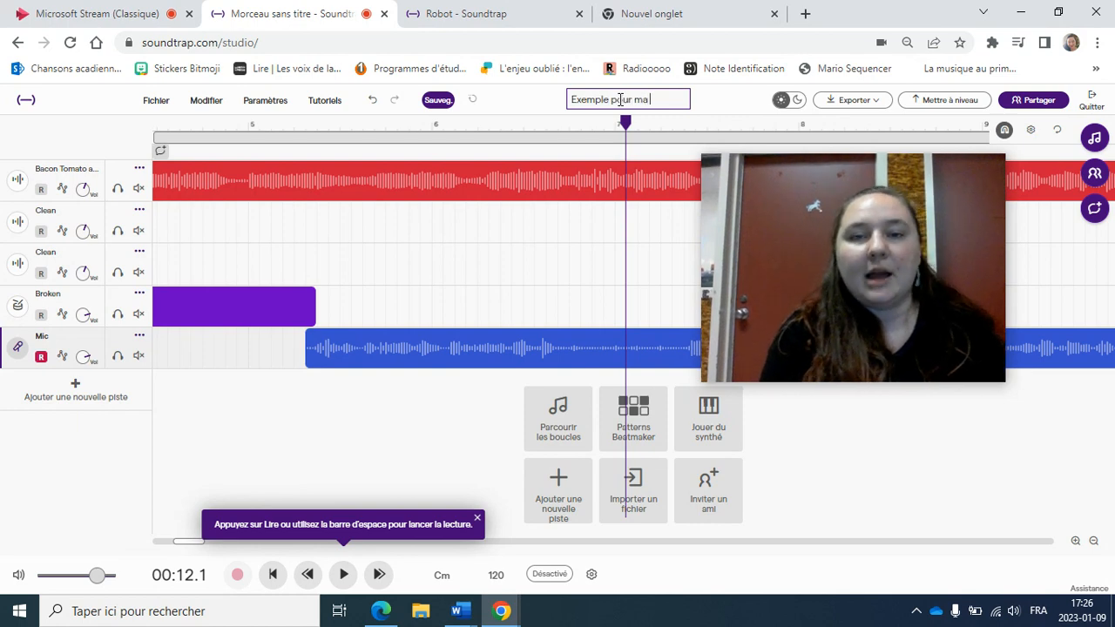
{"action": "type", "text": " chaine YouTube"}
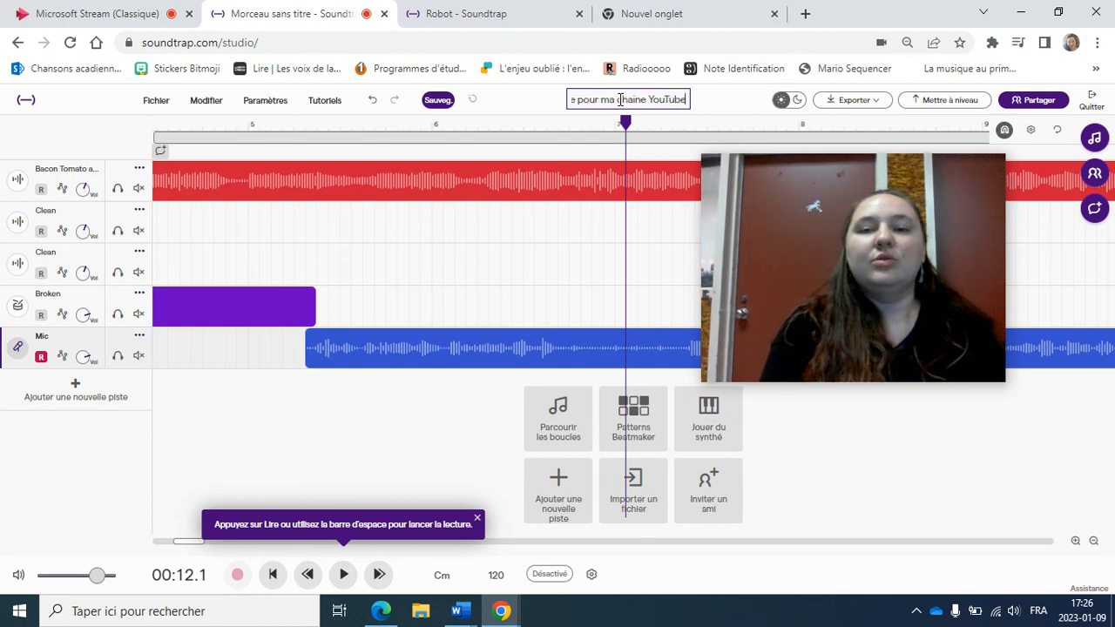
{"action": "left_click", "coordinate": [535, 100]}
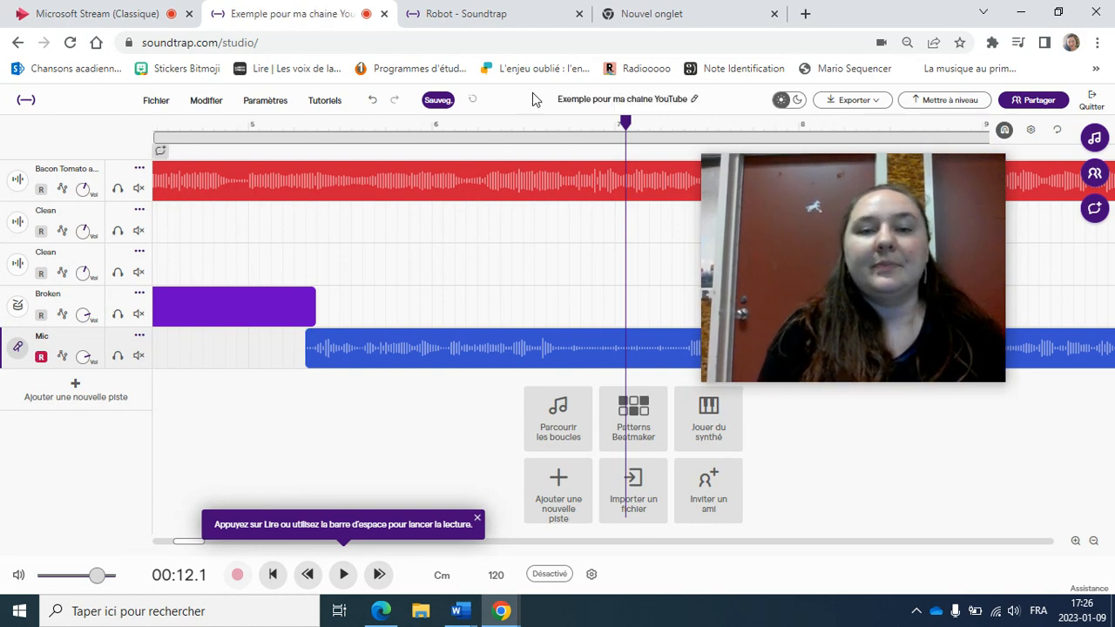
{"action": "left_click", "coordinate": [433, 103]}
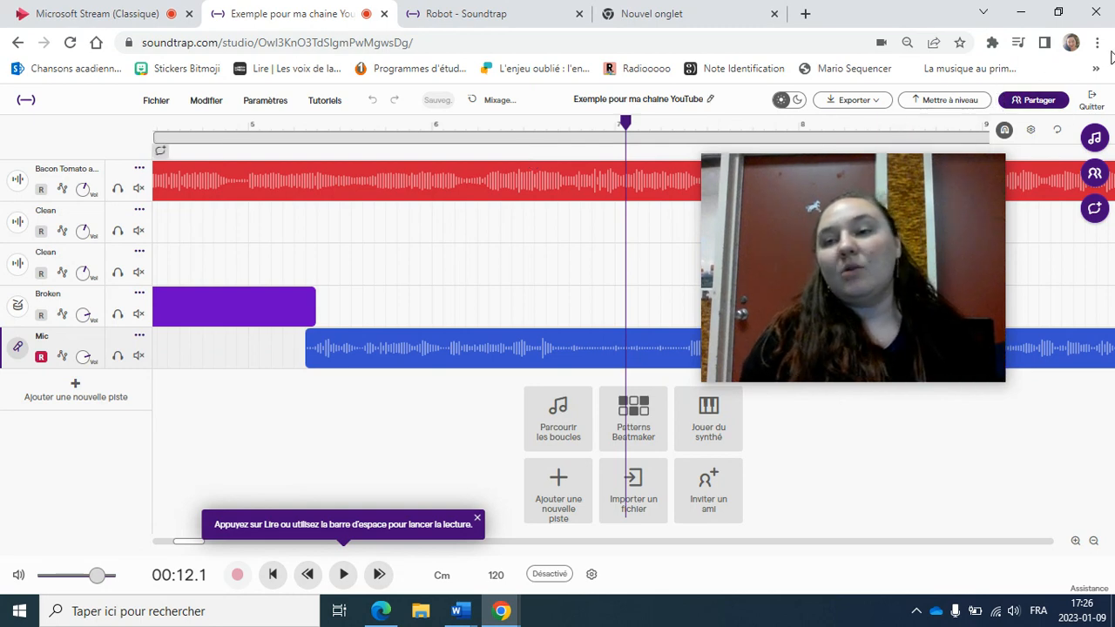
Copy the collaboration link that lets other people join and edit the project.
{"action": "left_click", "coordinate": [1047, 102]}
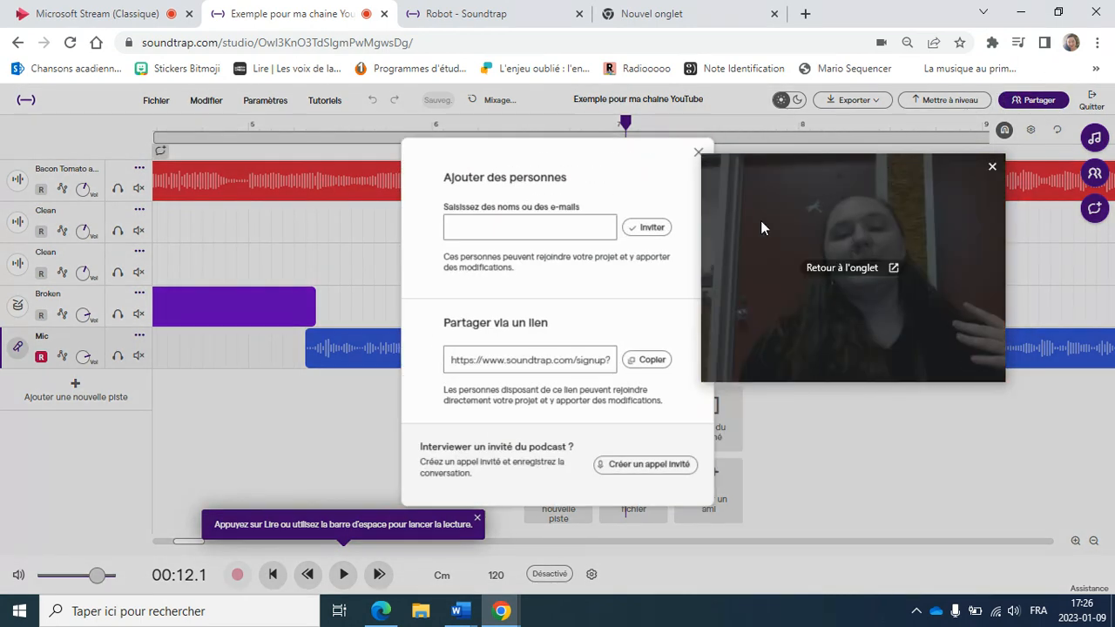
{"action": "left_click", "coordinate": [639, 363]}
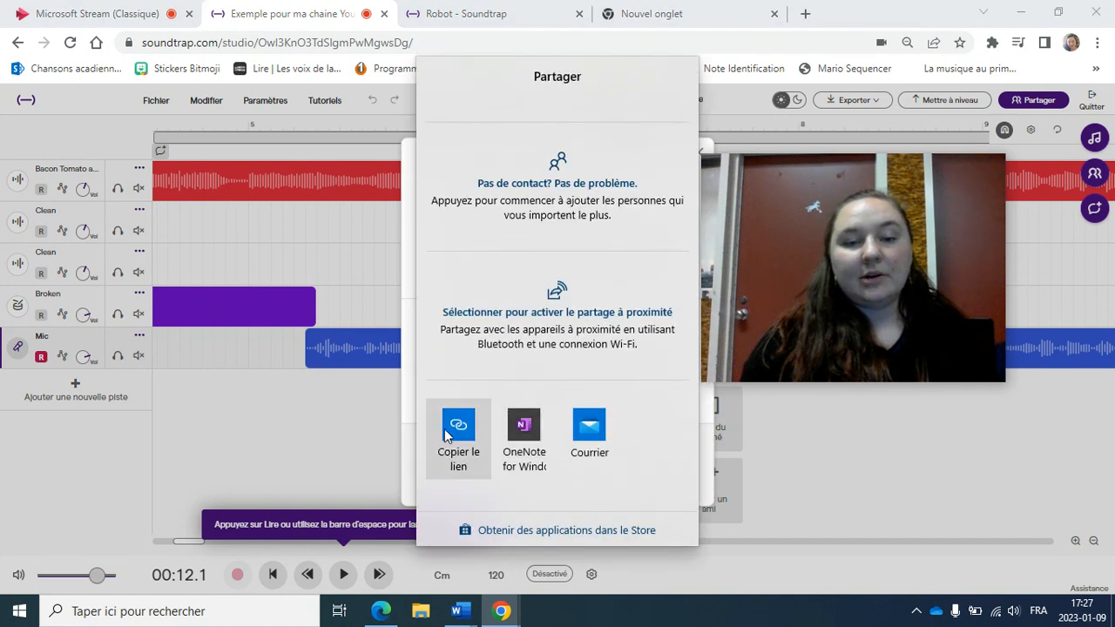
{"action": "left_click", "coordinate": [440, 431]}
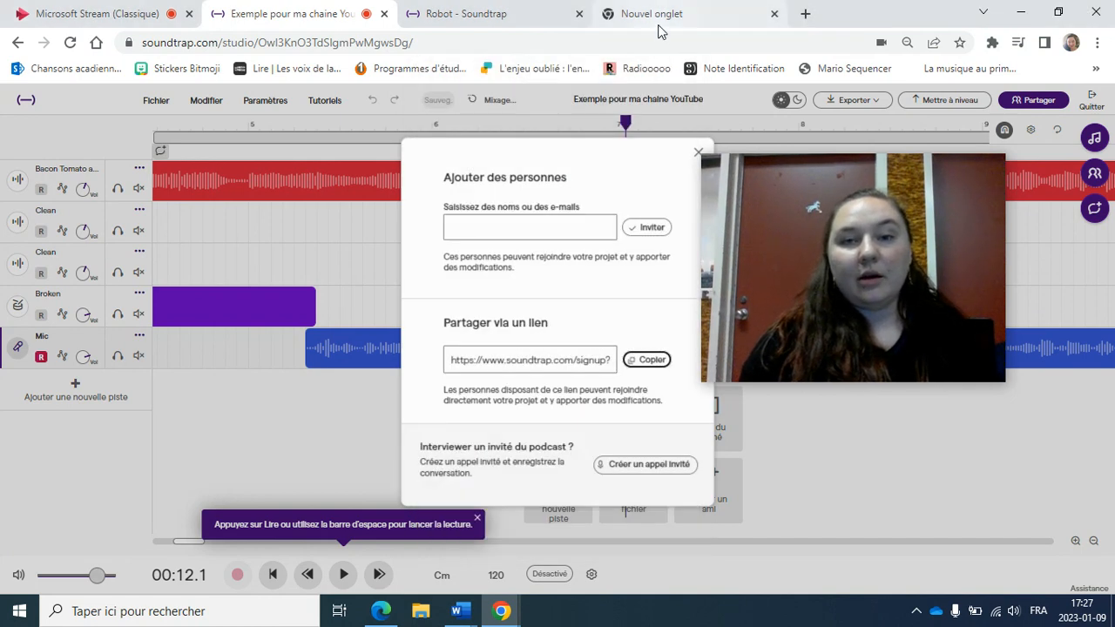
Open the copied invitation link in the empty browser tab to check it, close that tab, and dismiss the project's sharing dialog.
{"action": "left_click", "coordinate": [664, 18]}
{"action": "key", "text": "ctrl+v"}
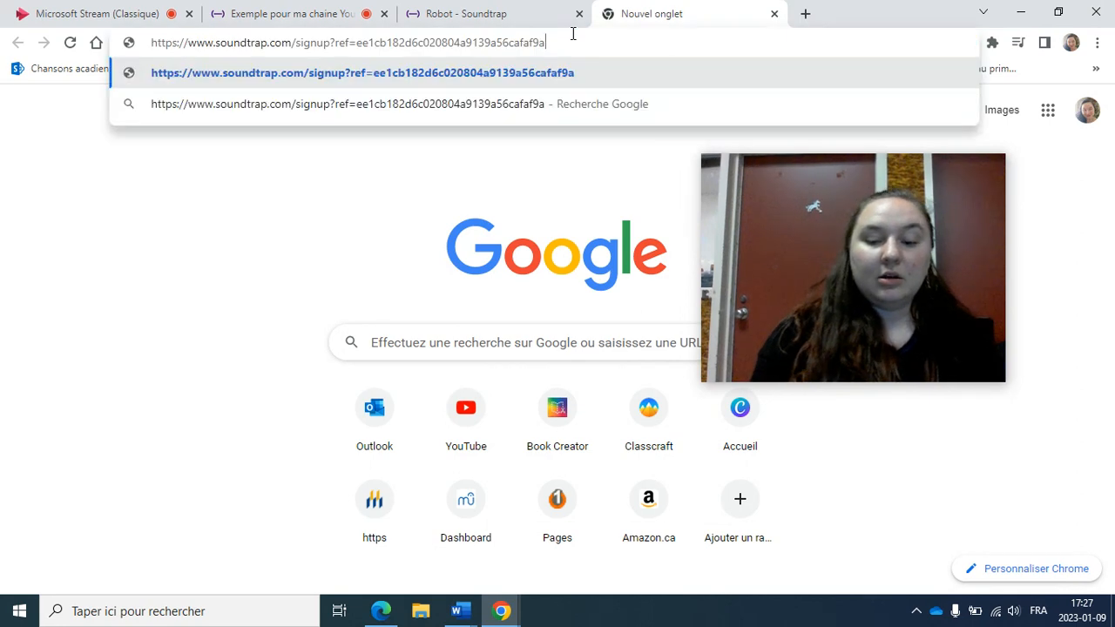
{"action": "key", "text": "Return"}
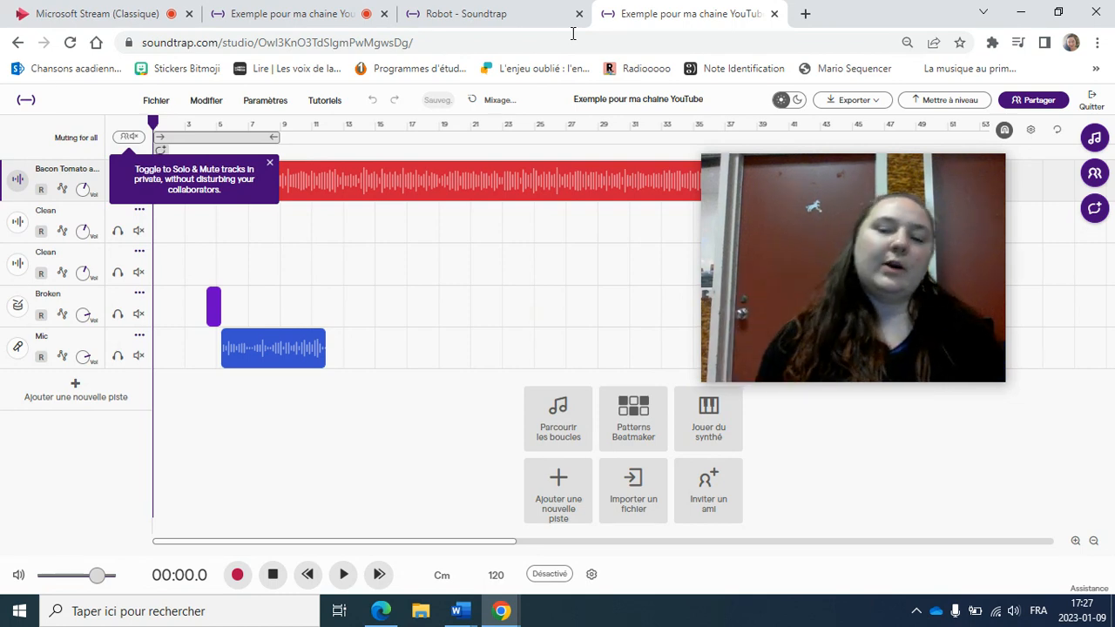
{"action": "left_click", "coordinate": [774, 14]}
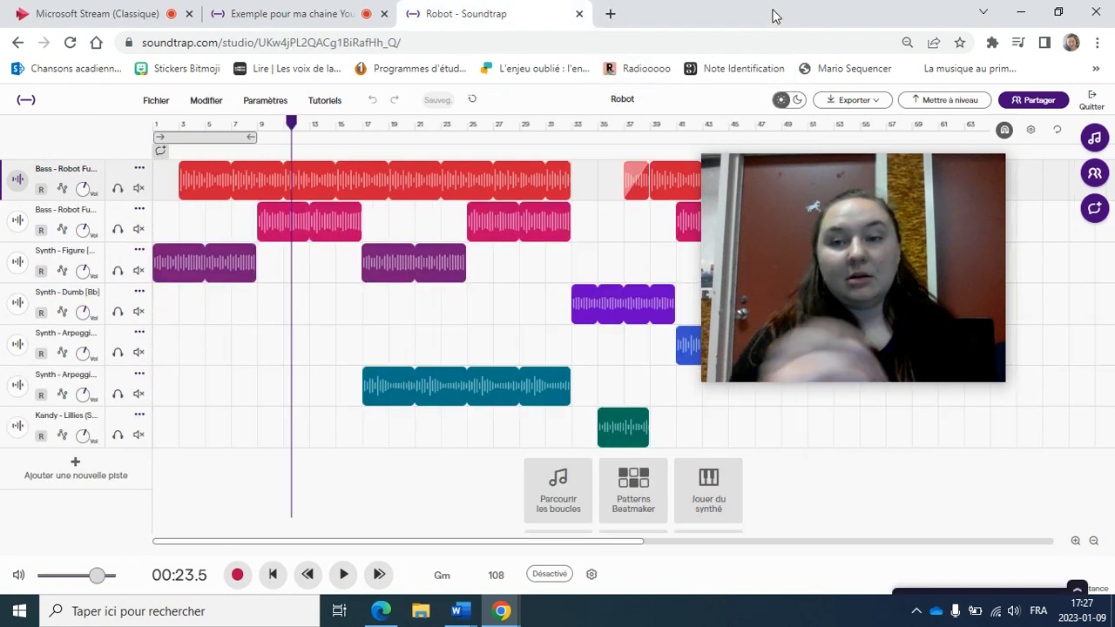
{"action": "left_click", "coordinate": [290, 7]}
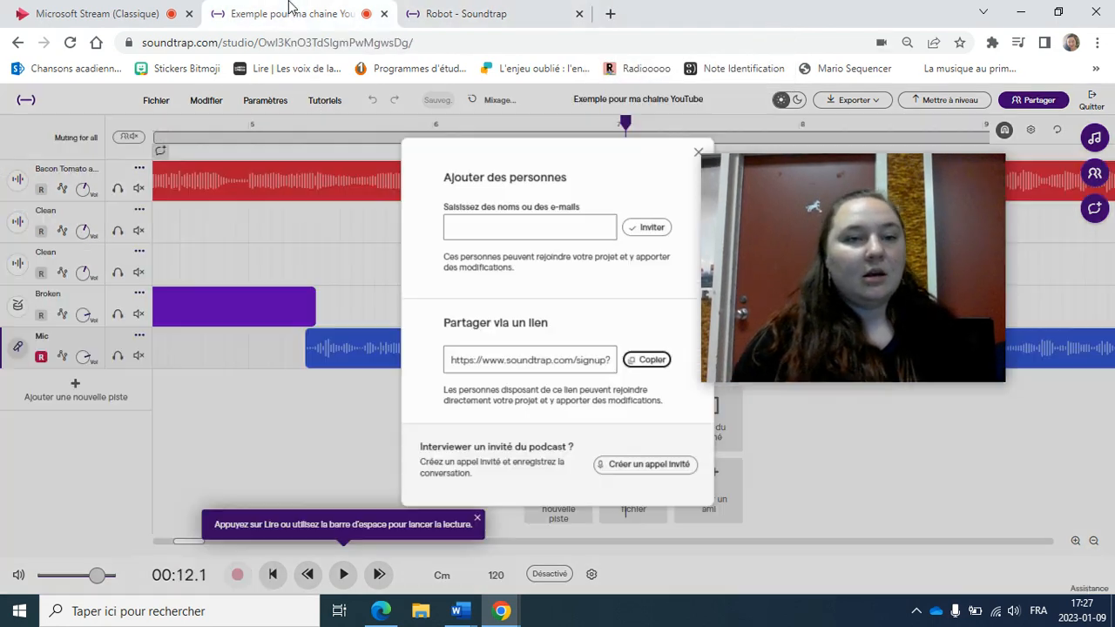
{"action": "left_click", "coordinate": [697, 153]}
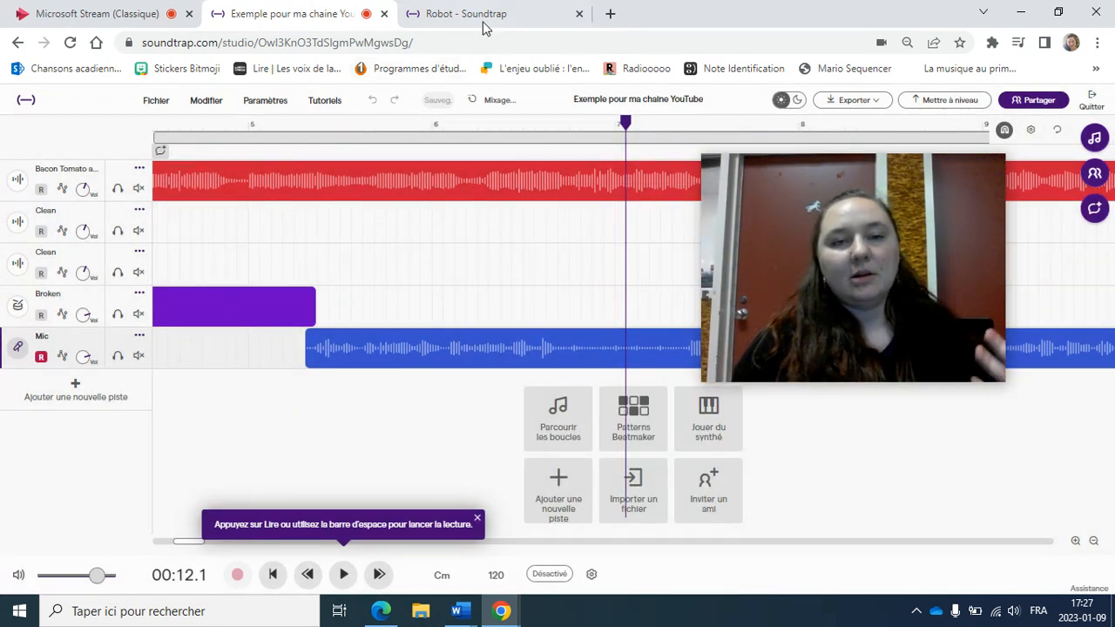
Switch to the Robot project and play it for a few seconds, ending the preview at about 30.7 seconds.
{"action": "left_click", "coordinate": [555, 9]}
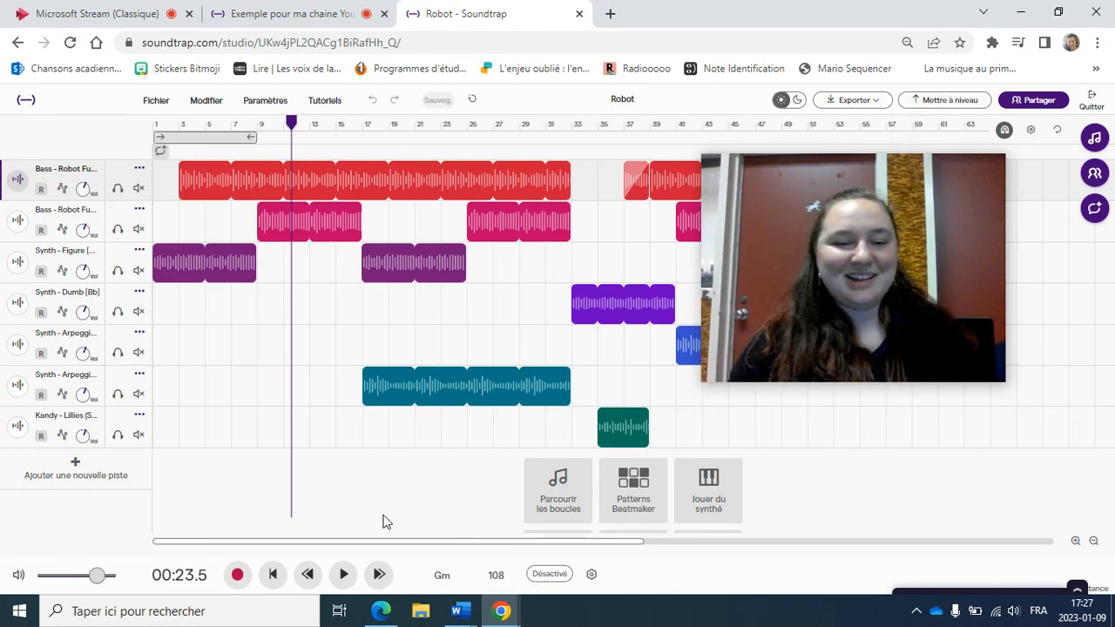
{"action": "left_click", "coordinate": [341, 580]}
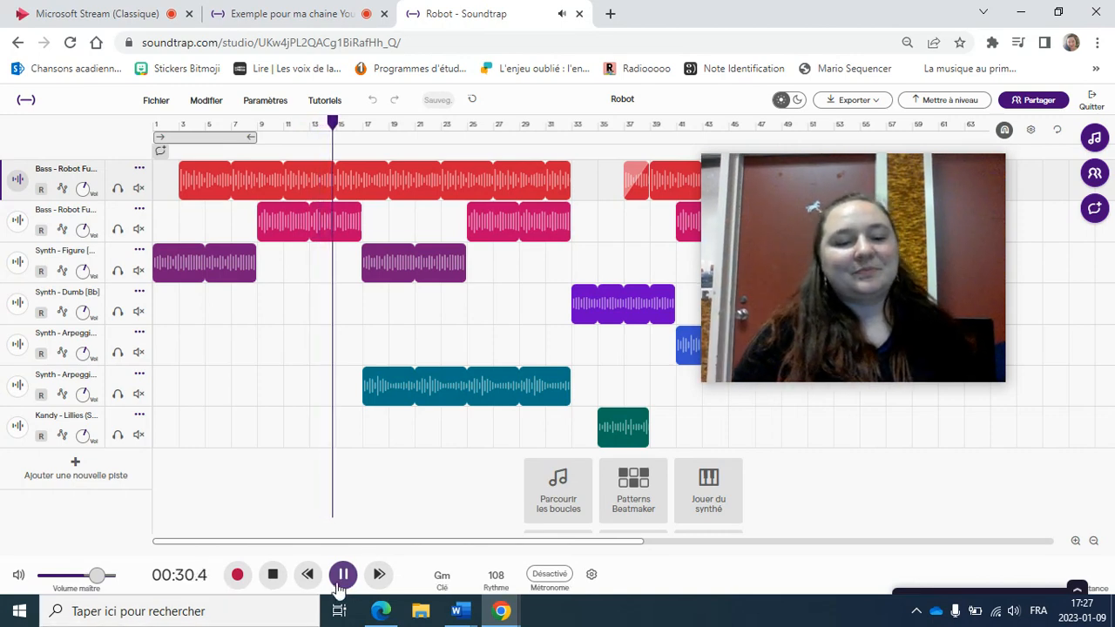
{"action": "left_click", "coordinate": [341, 580]}
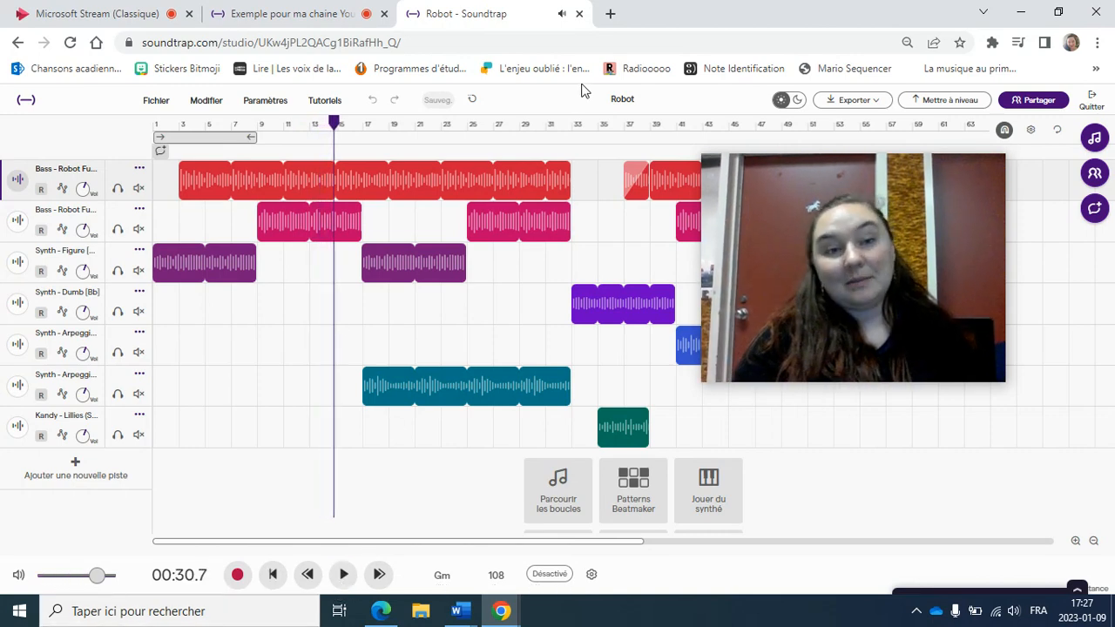
Export the Robot project as an MP3 audio file.
{"action": "left_click", "coordinate": [869, 103]}
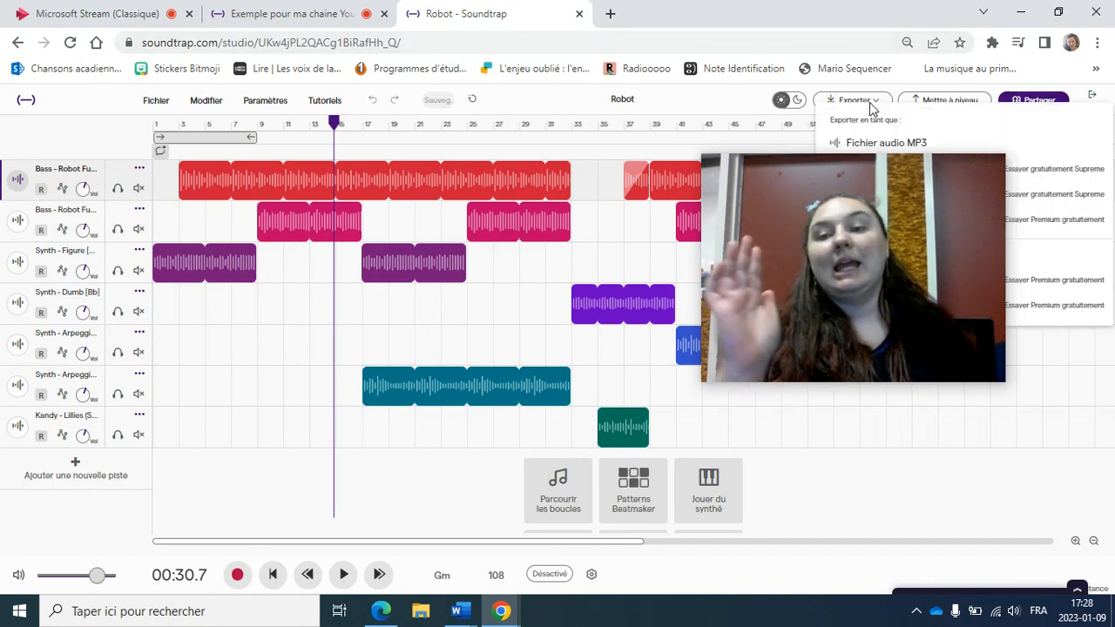
{"action": "left_click_drag", "start_coordinate": [793, 198], "coordinate": [289, 174]}
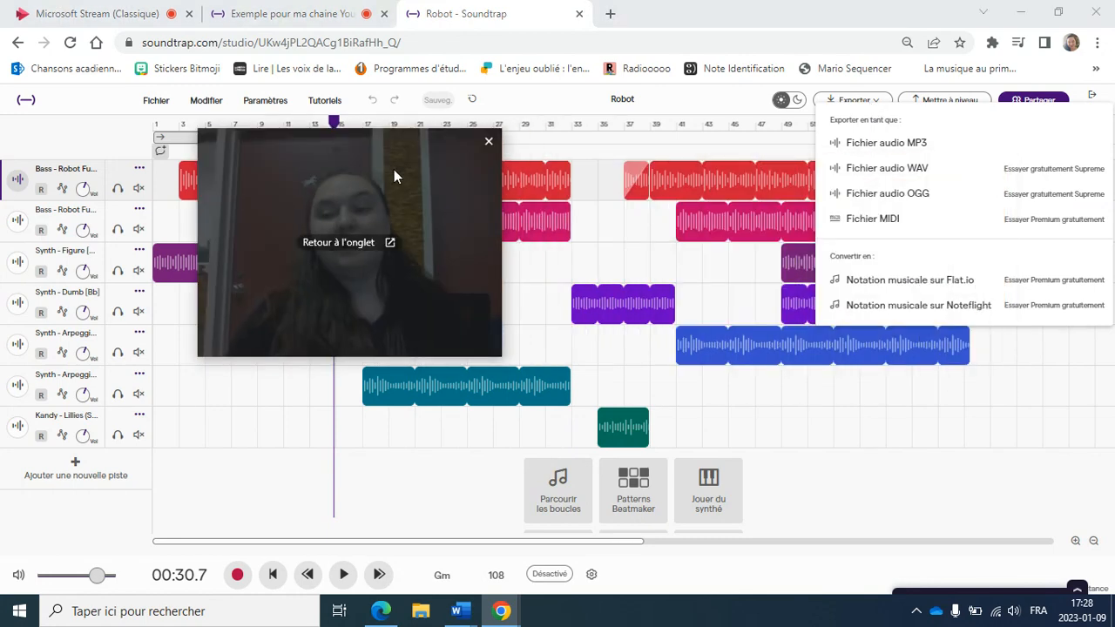
{"action": "left_click", "coordinate": [882, 157]}
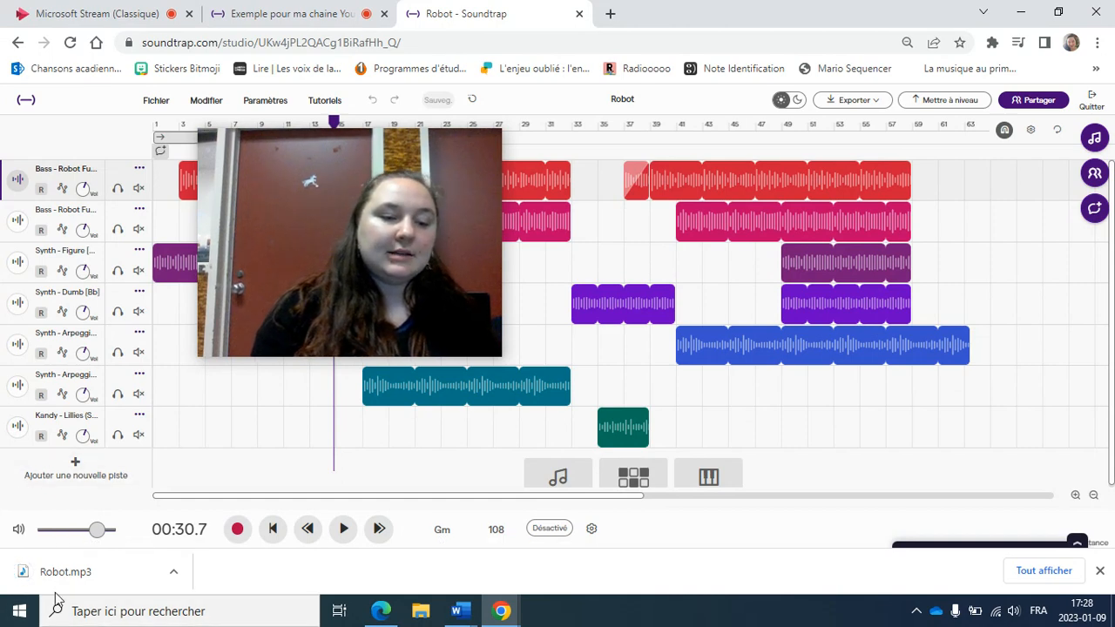
Open the downloaded Robot.mp3 in the media player, listen to a short part, and close the player.
{"action": "left_click", "coordinate": [92, 570]}
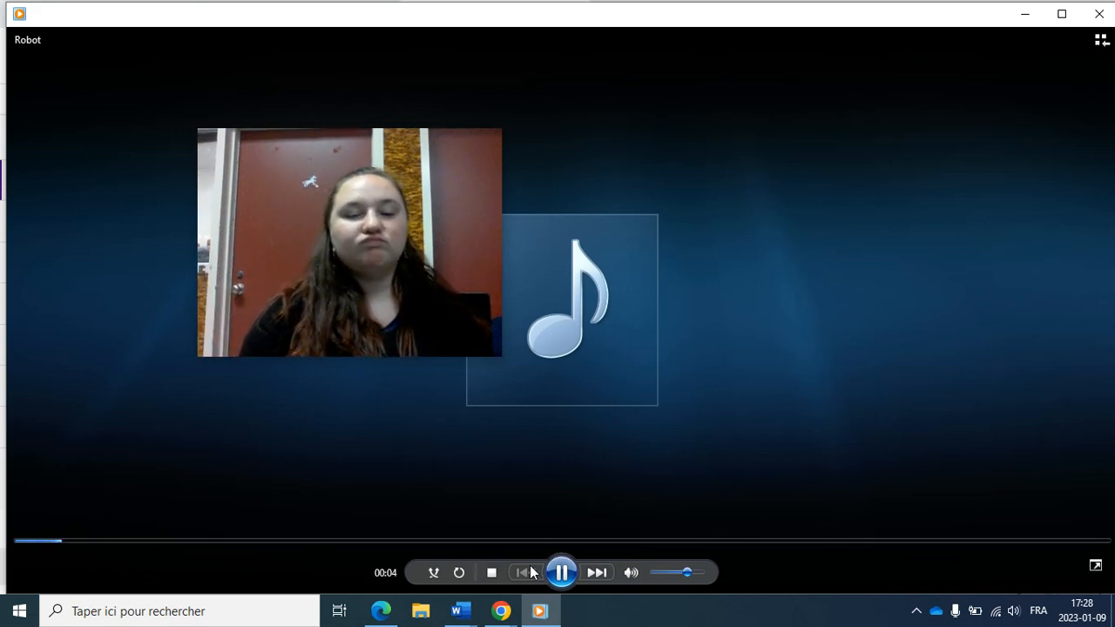
{"action": "left_click", "coordinate": [563, 573]}
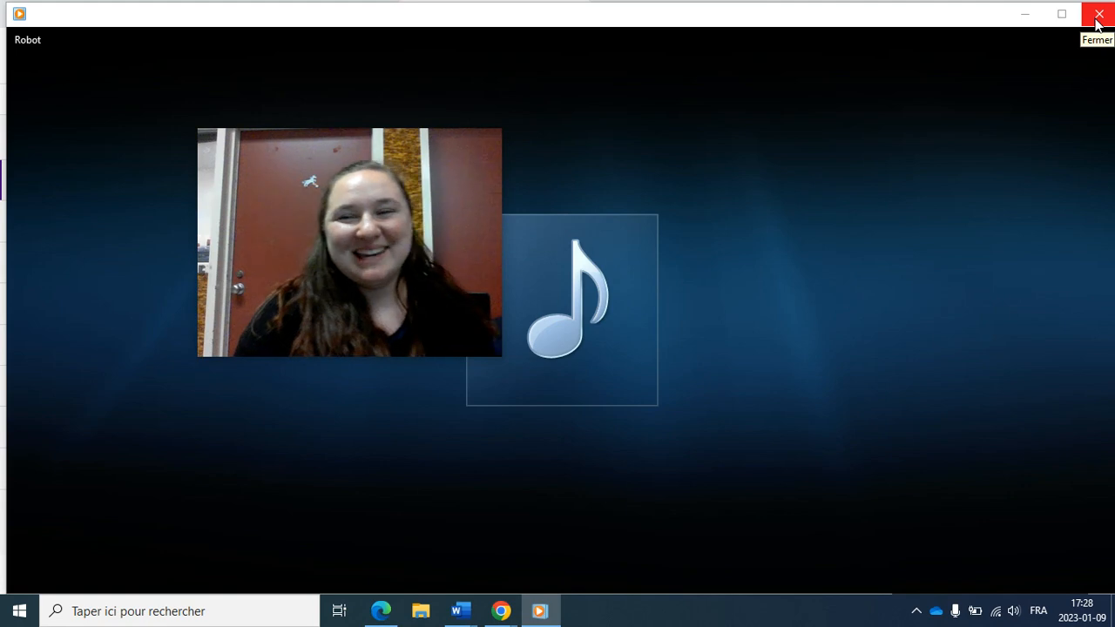
{"action": "left_click", "coordinate": [1097, 19]}
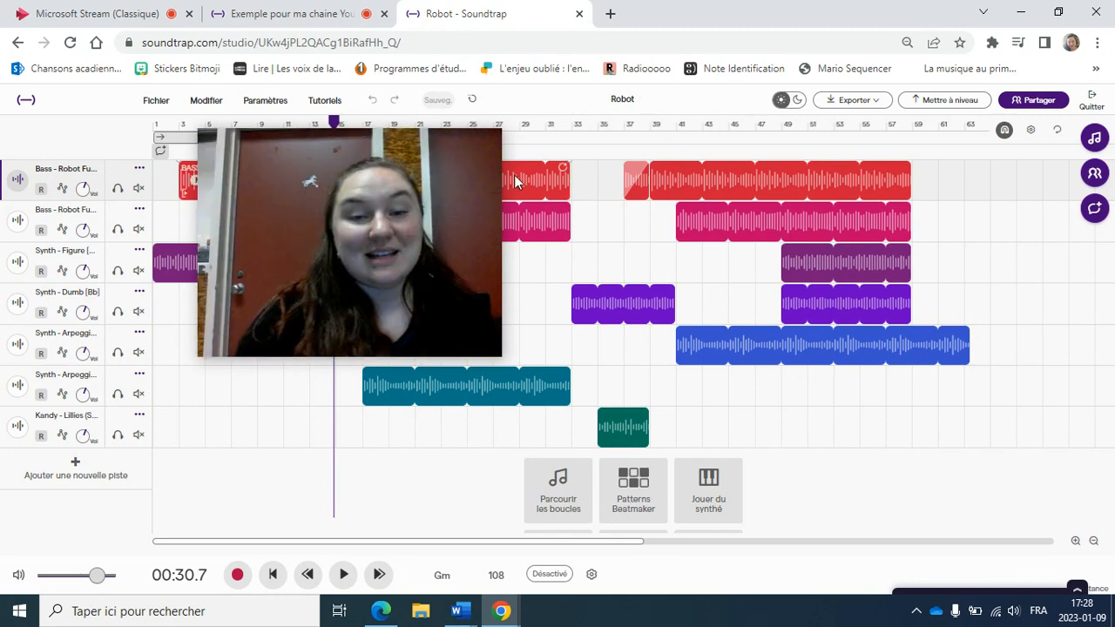
{"action": "left_click_drag", "start_coordinate": [499, 172], "coordinate": [839, 209]}
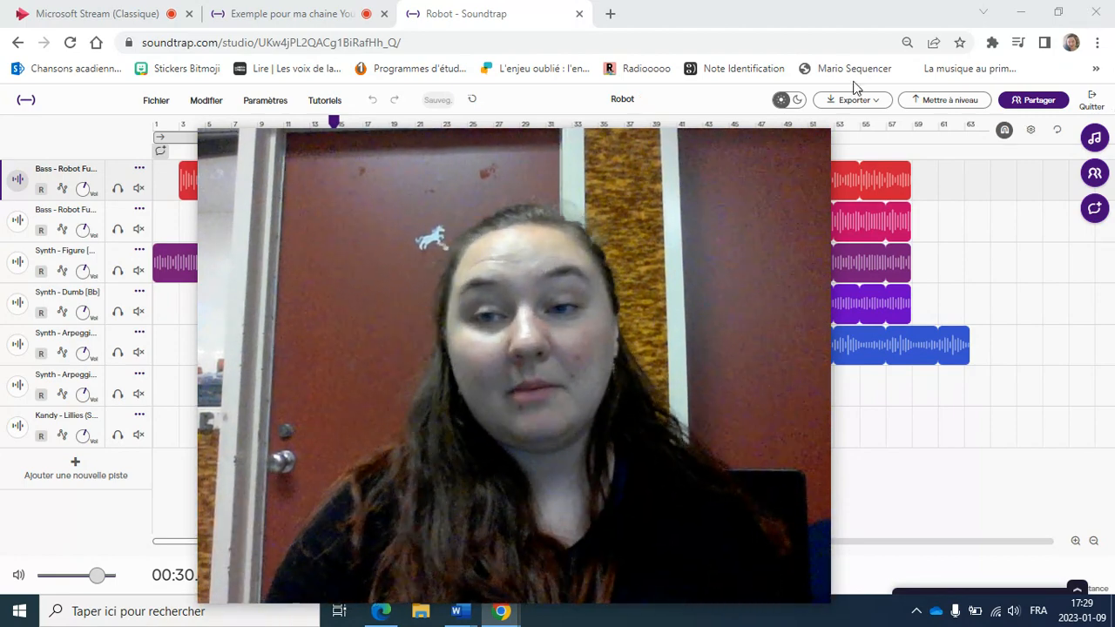
{"action": "mouse_move", "coordinate": [518, 253]}
{"action": "left_click_drag", "start_coordinate": [540, 218], "coordinate": [794, 168]}
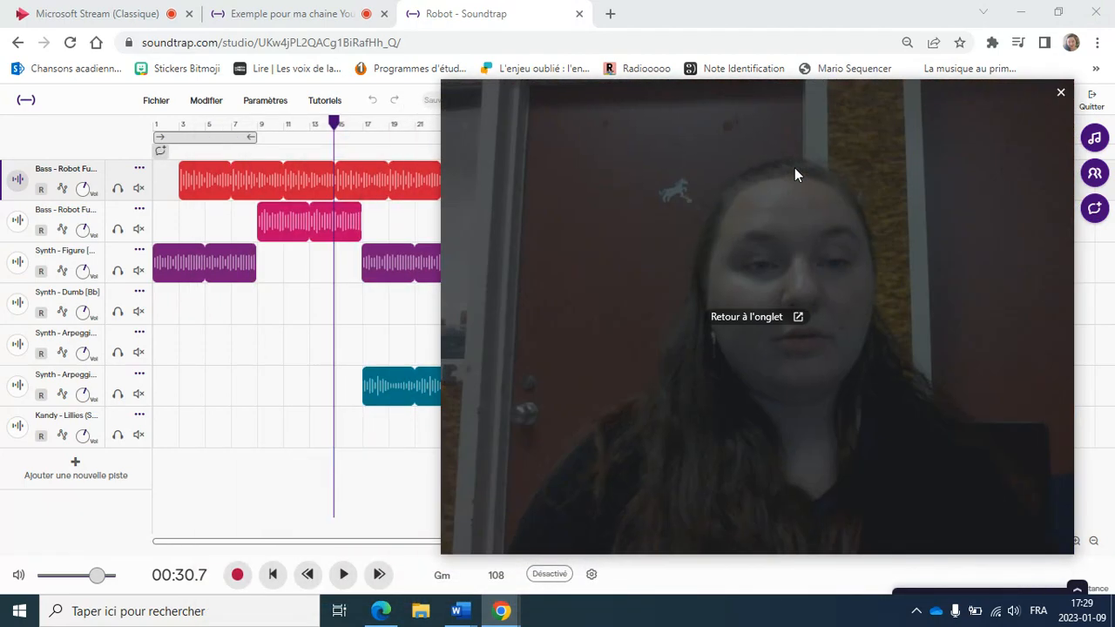
{"action": "left_click", "coordinate": [316, 106]}
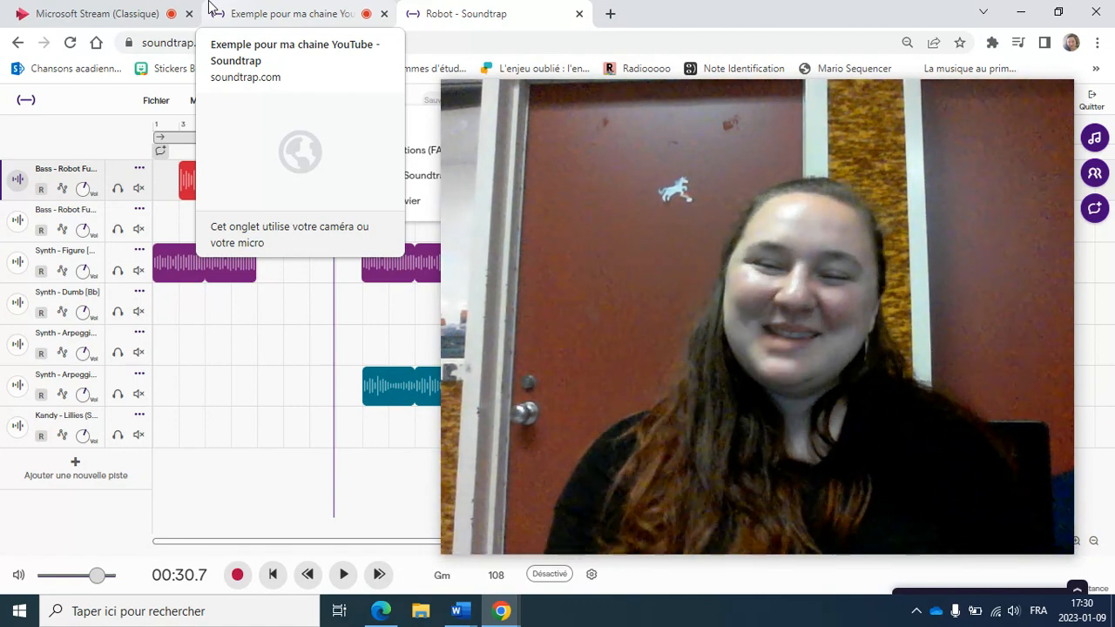
{"action": "left_click", "coordinate": [149, 12]}
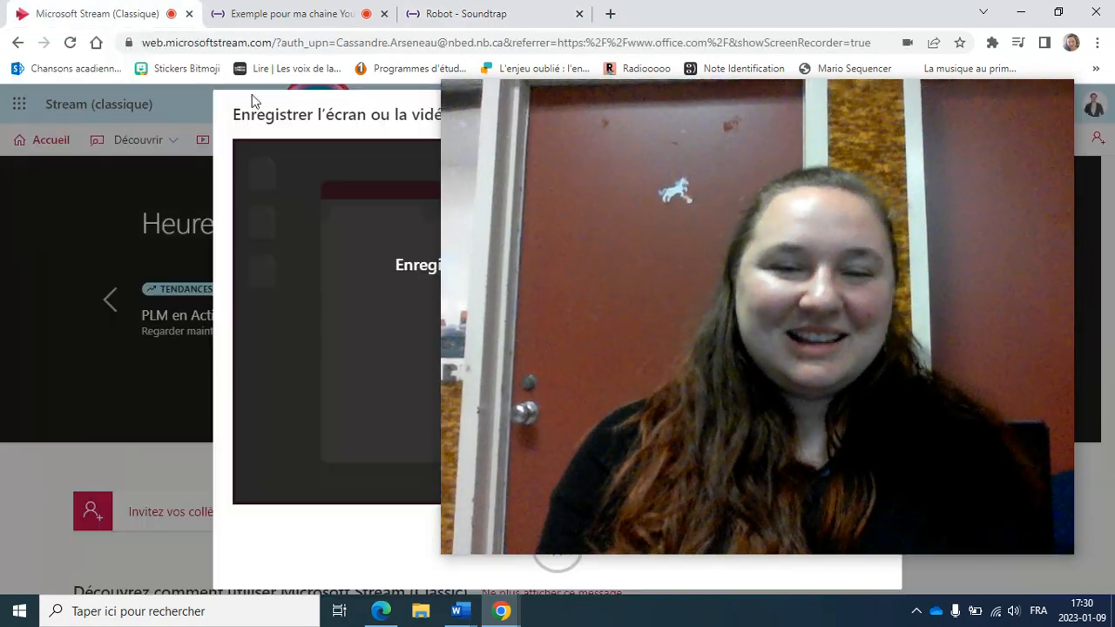